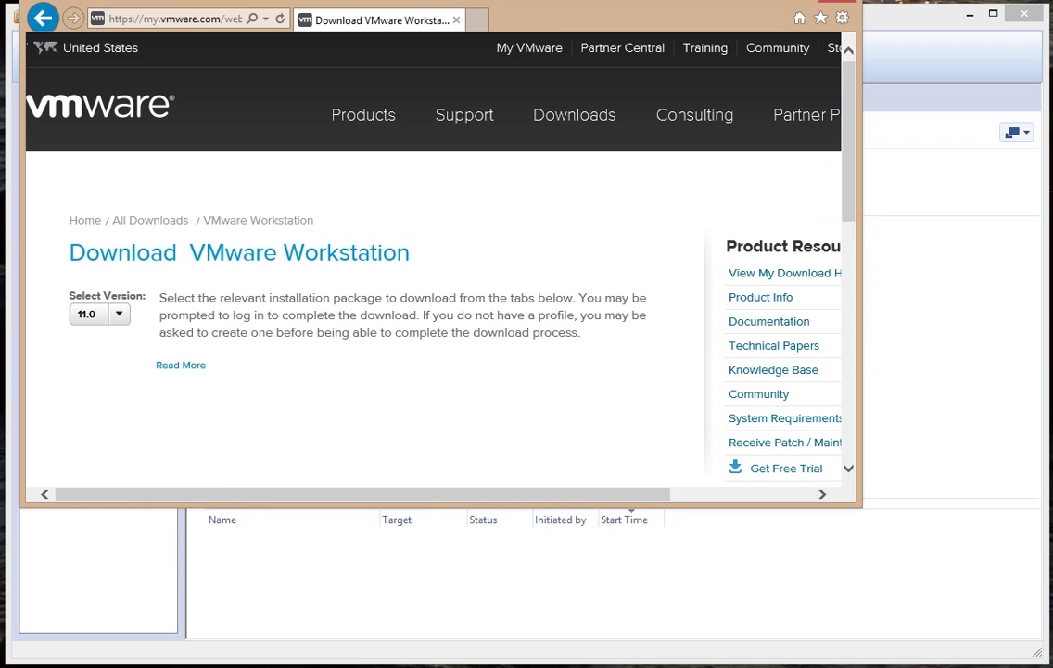
Reposition Internet Explorer, keep Workstation version 11.0 on the download page, and minimize the browser.
left_click_drag(527, 26, 530, 61)
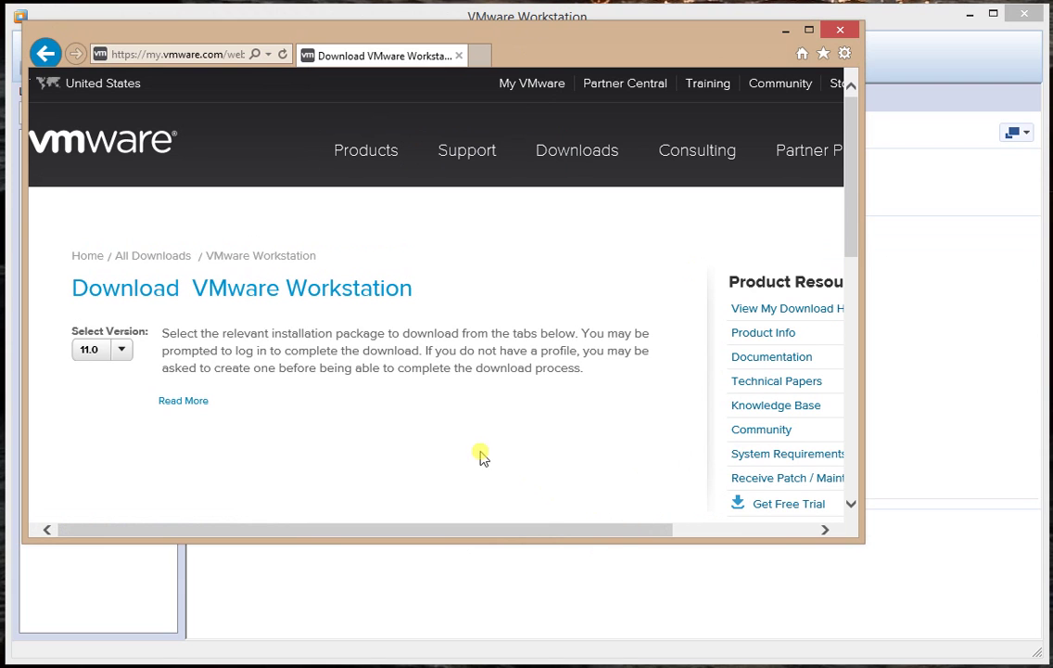
left_click(120, 353)
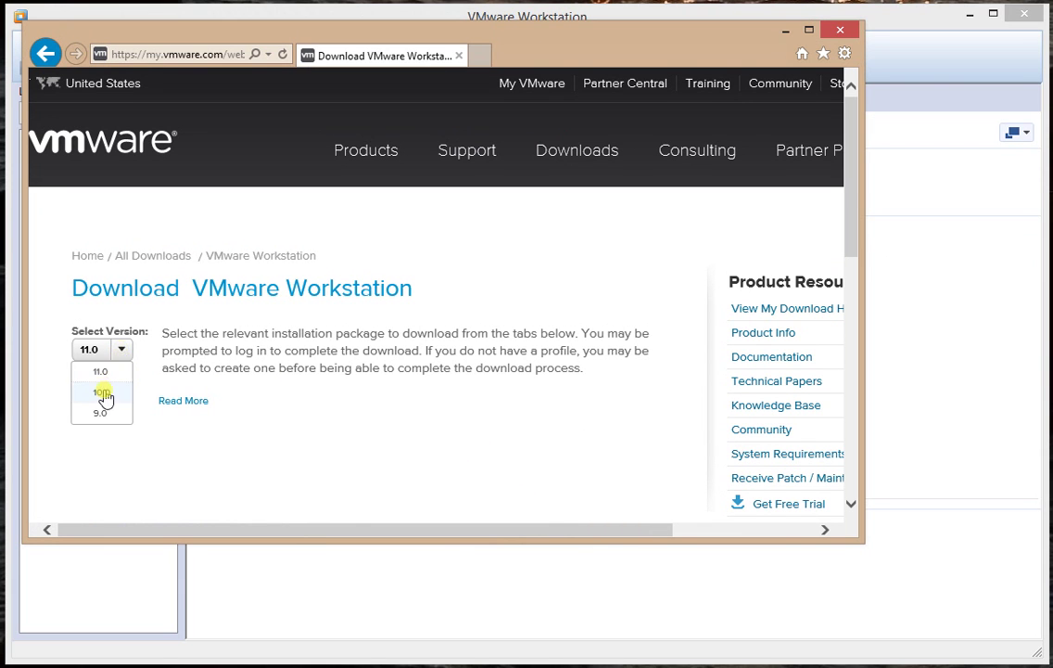
left_click(100, 371)
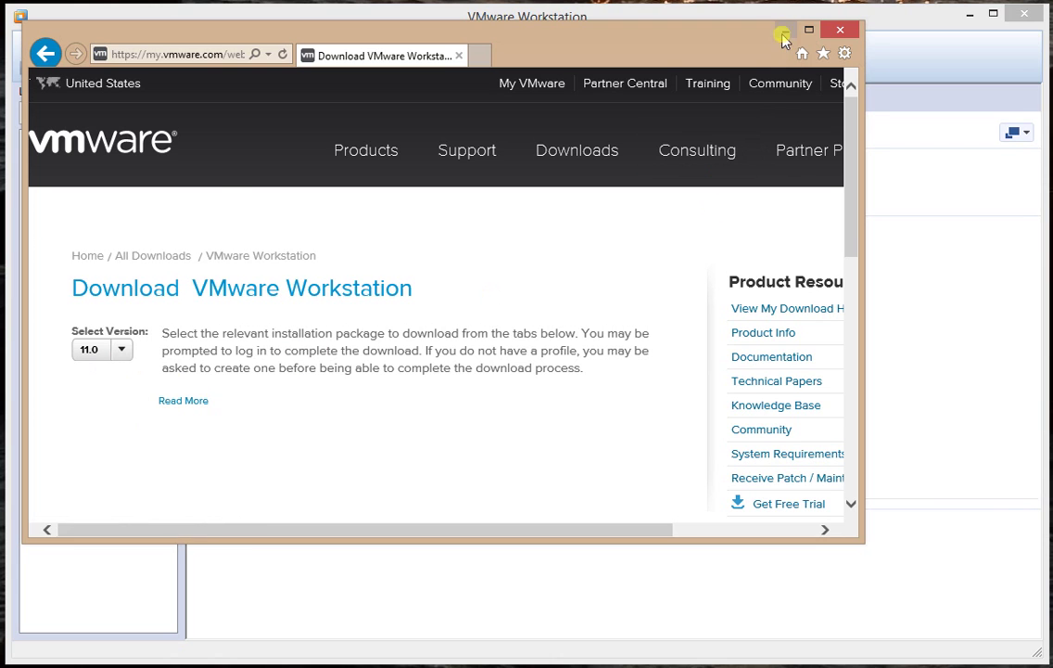
left_click(785, 30)
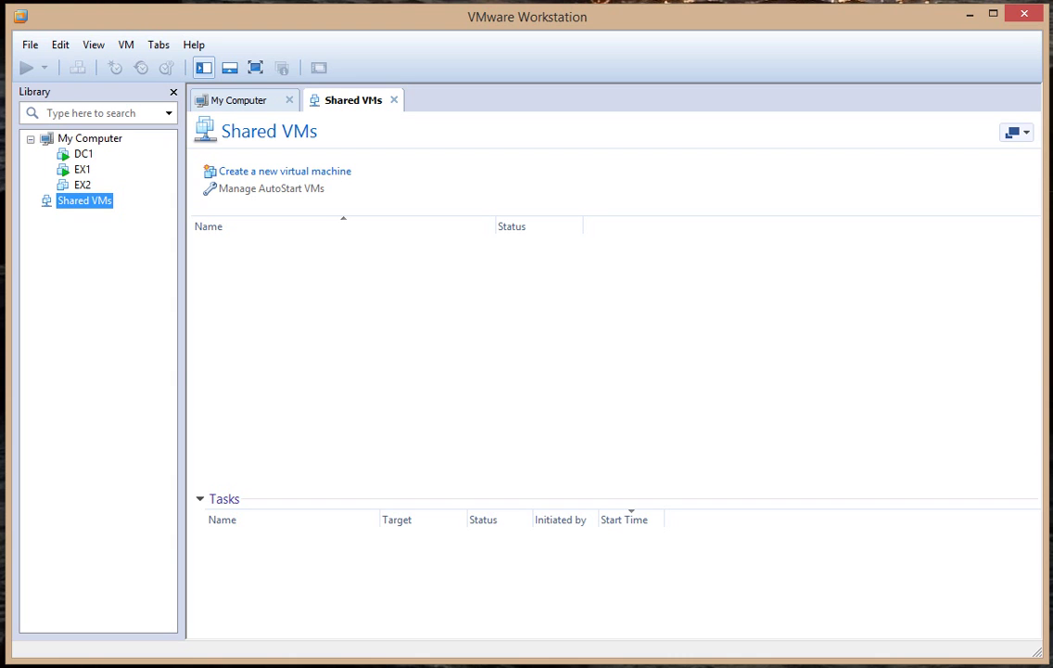
Start a Custom new virtual machine, keeping Workstation 10.0 hardware compatibility.
left_click(30, 47)
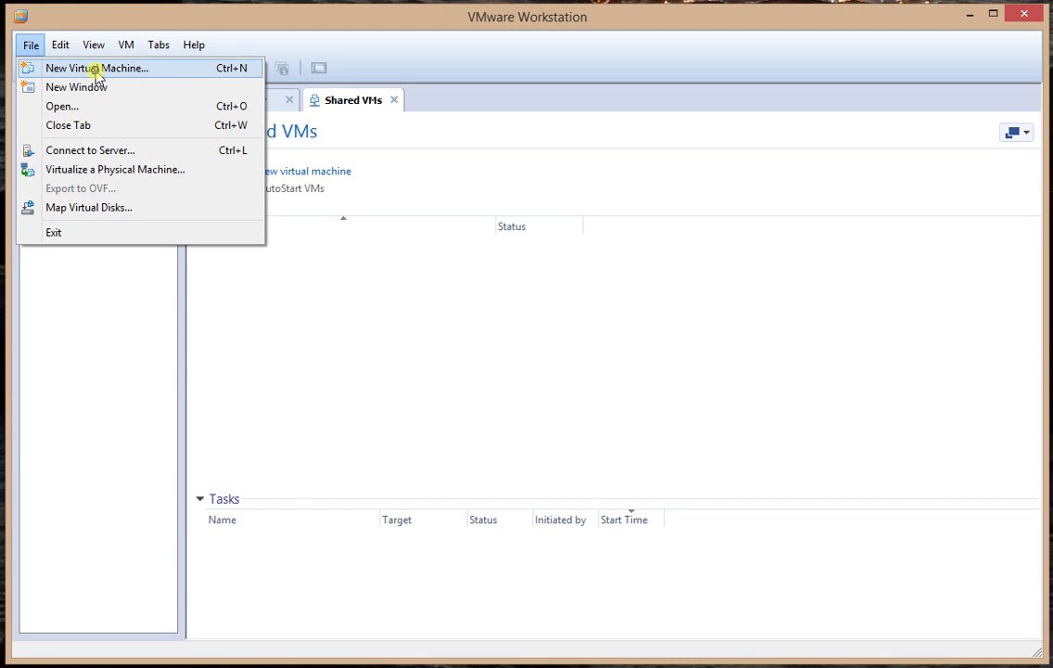
left_click(97, 70)
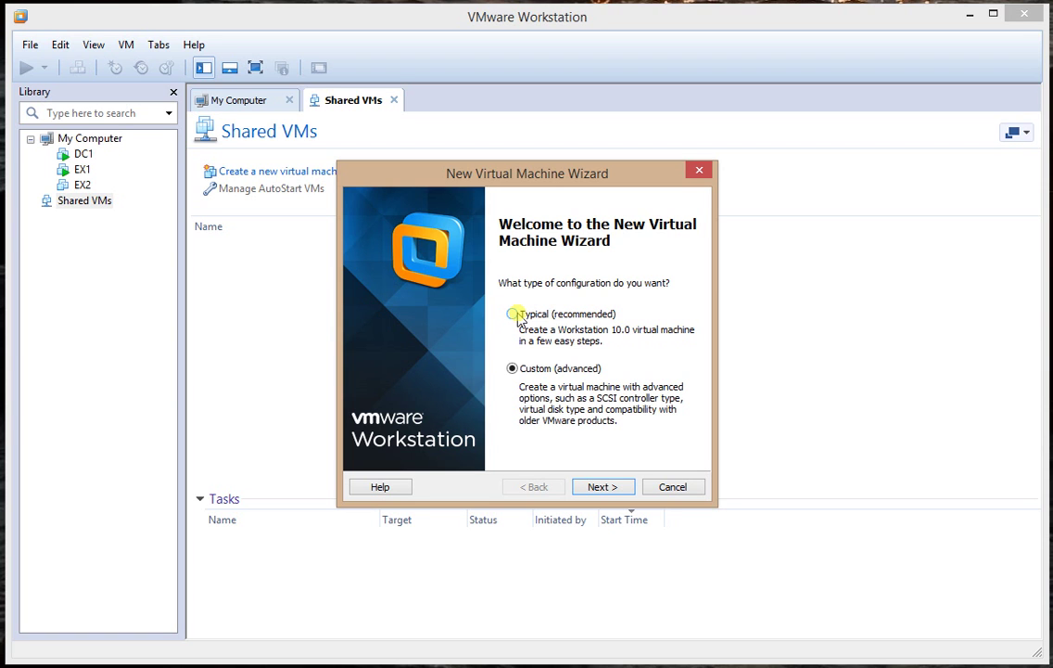
left_click(596, 488)
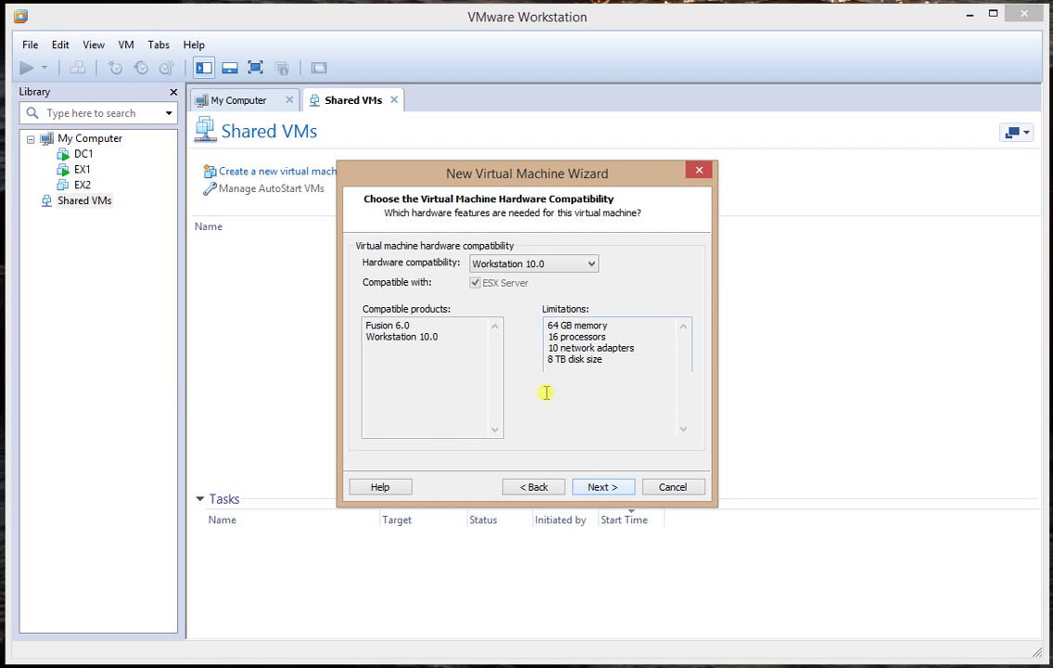
left_click(519, 267)
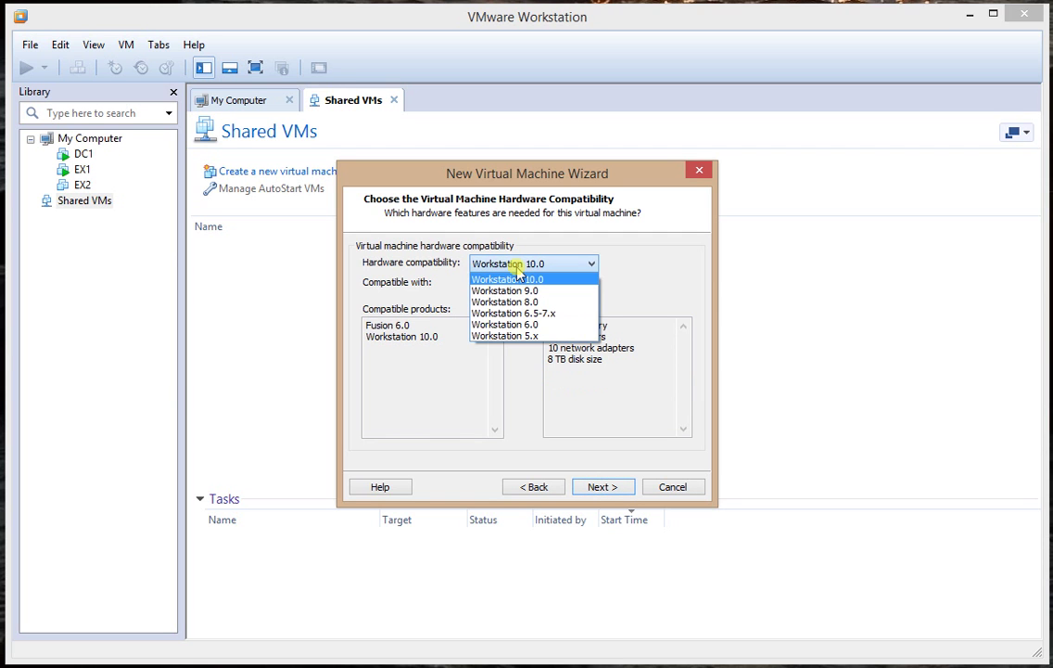
left_click(517, 278)
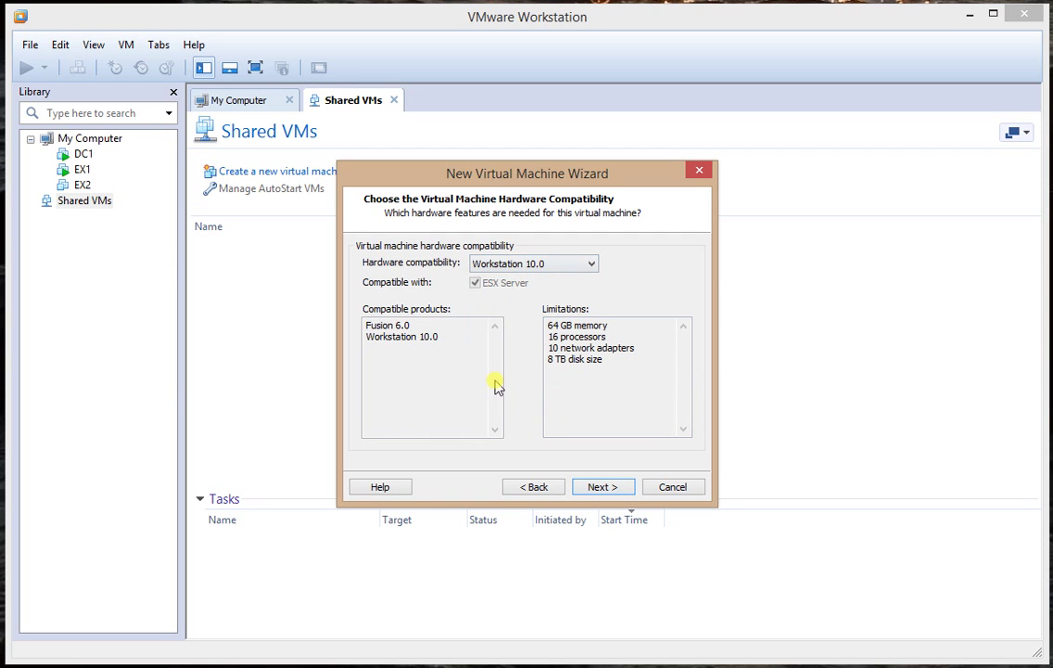
left_click(585, 493)
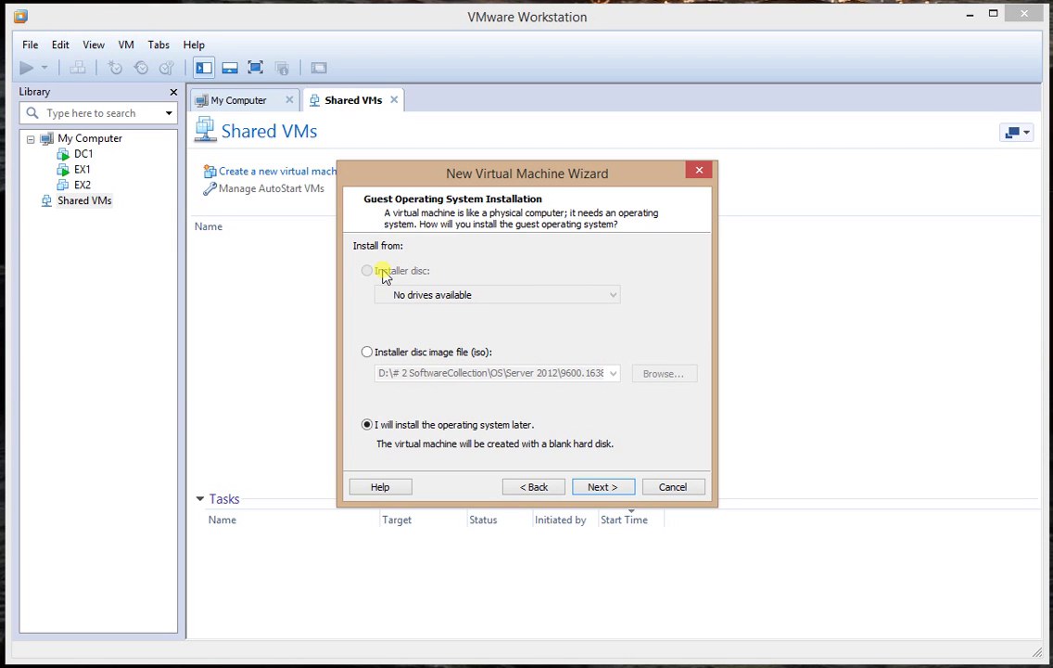
Switch the guest OS source from the Windows Server ISO to 'I will install the operating system later'.
left_click(368, 351)
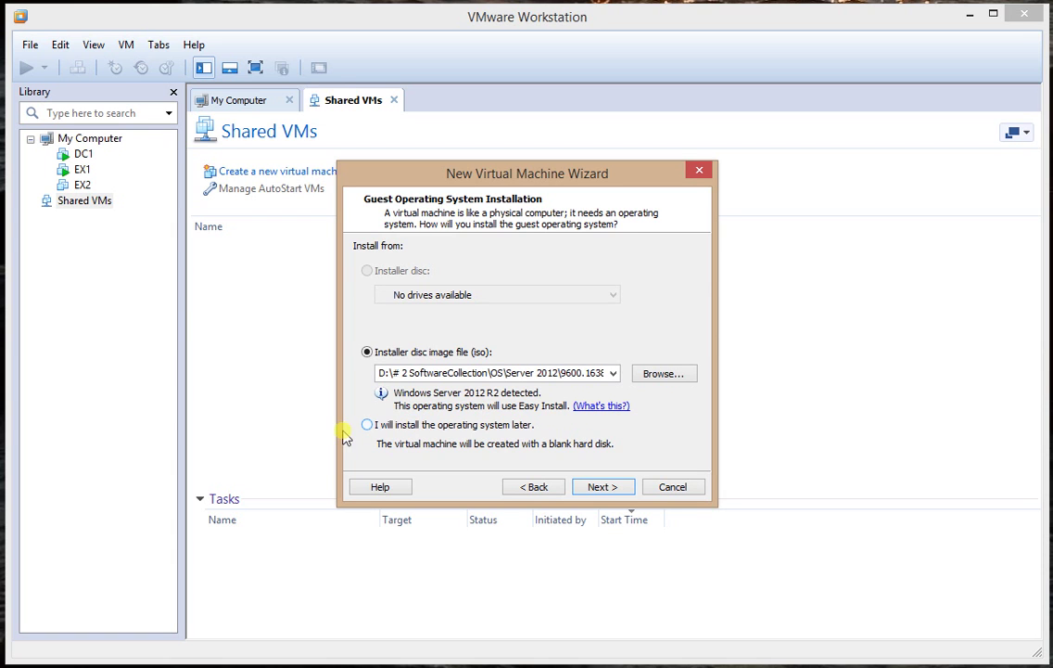
left_click(408, 425)
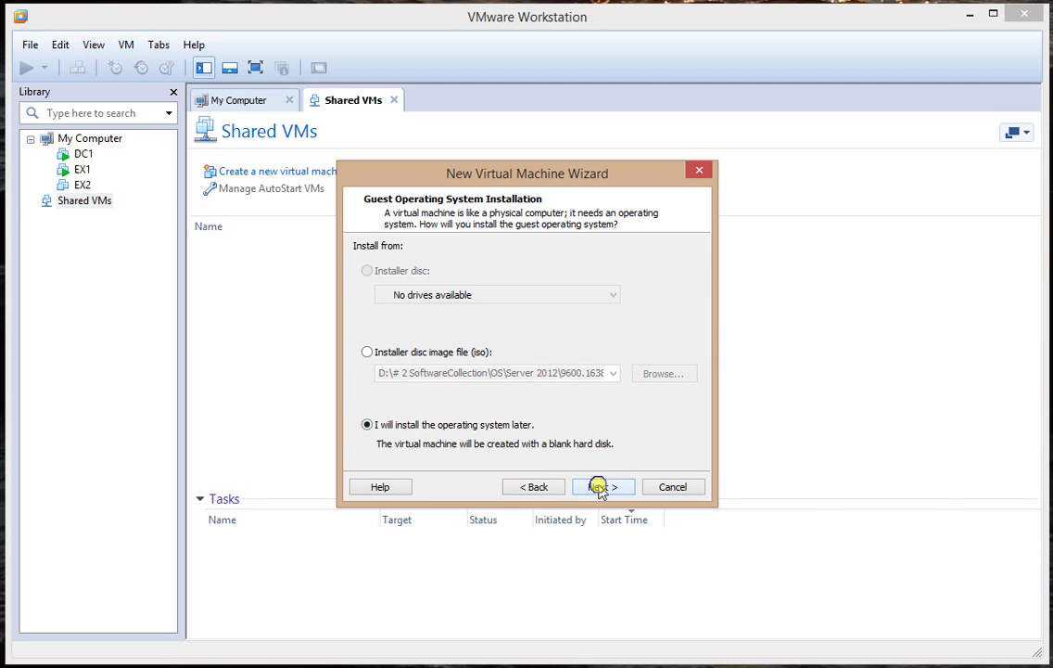
left_click(601, 487)
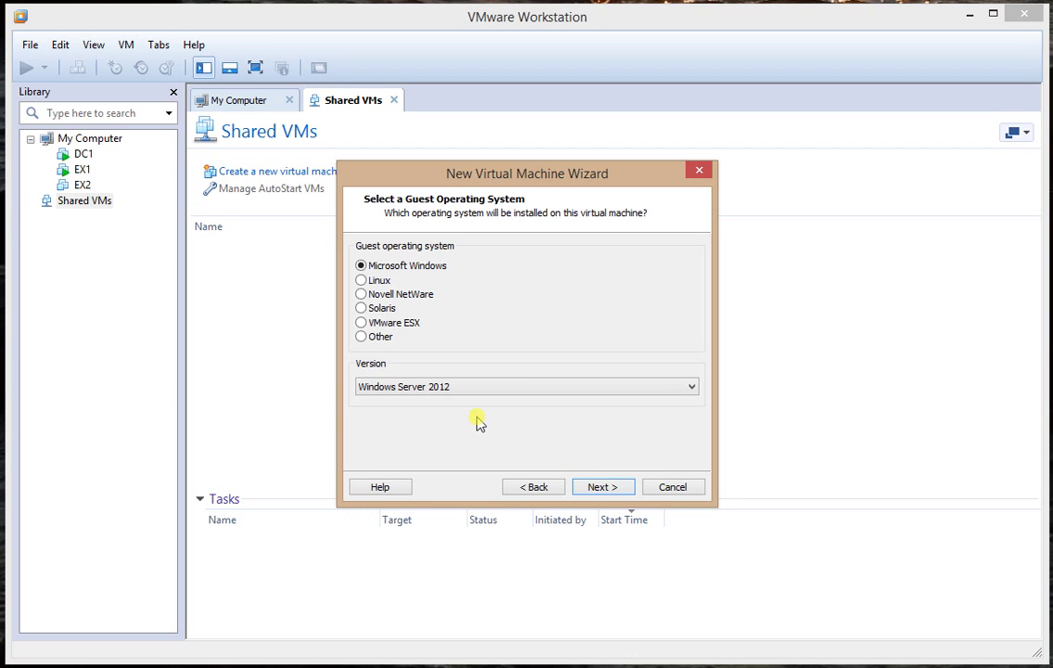
Select Microsoft Windows, Windows Server 2012 as the guest OS and name the machine DC2.
left_click(377, 282)
left_click(414, 390)
scroll(592, 471, "up", 5)
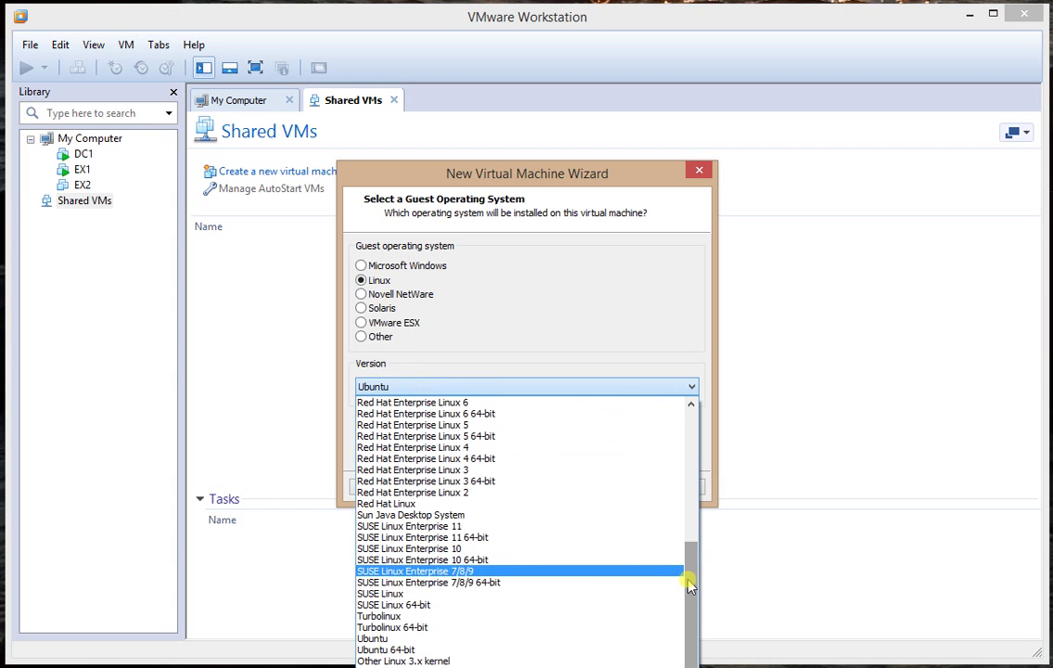
mouse_move(689, 605)
left_mouse_down()
mouse_move(692, 436)
mouse_move(689, 627)
left_mouse_up()
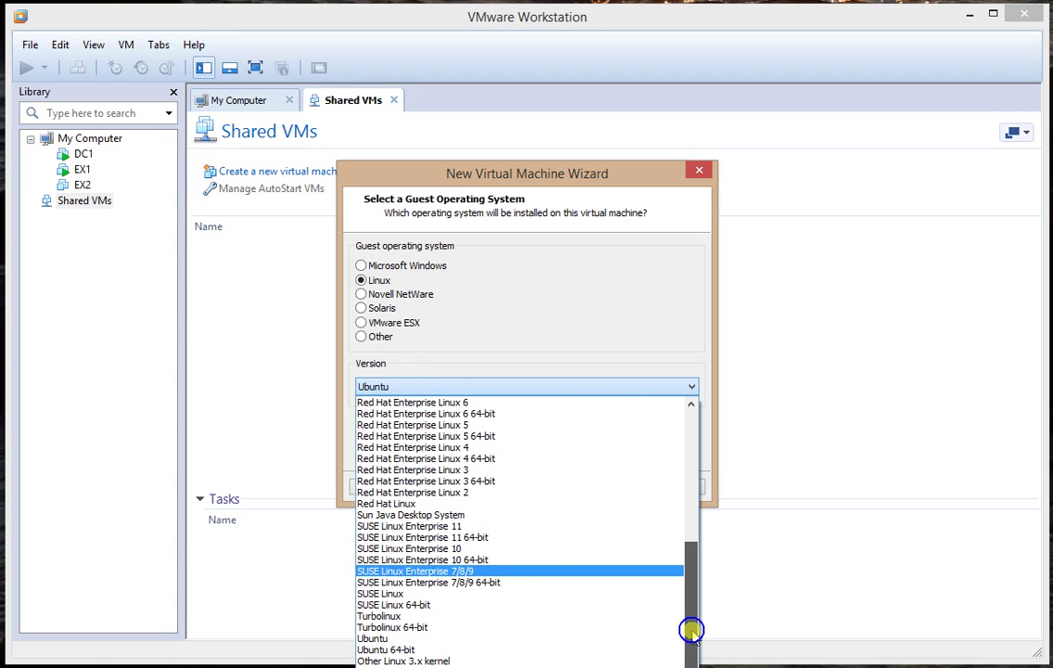
left_click(396, 275)
left_click(402, 268)
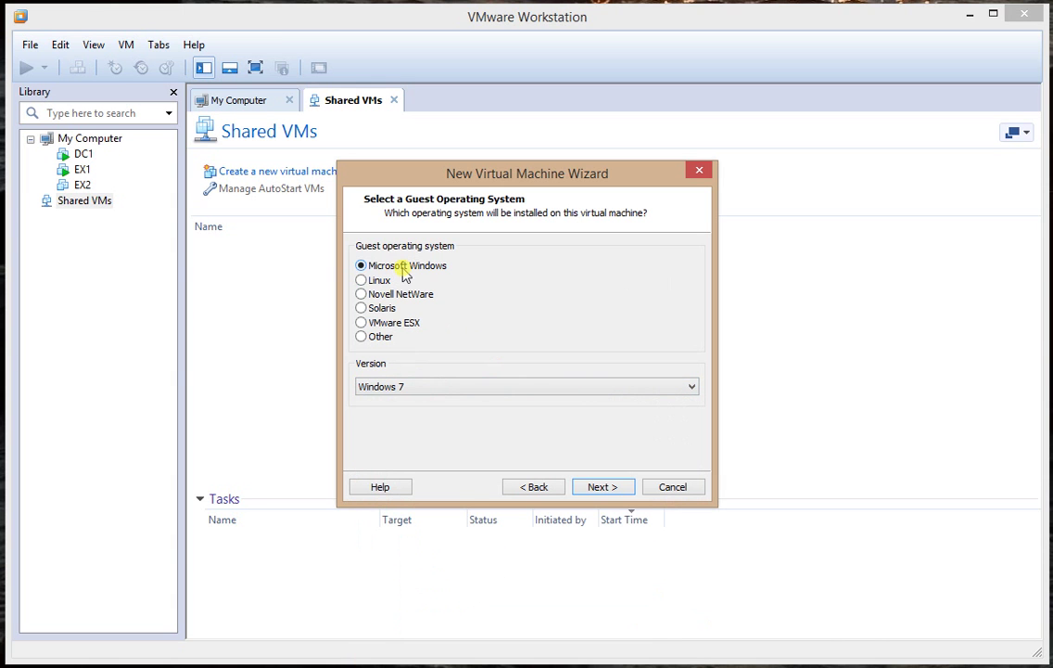
left_click(495, 389)
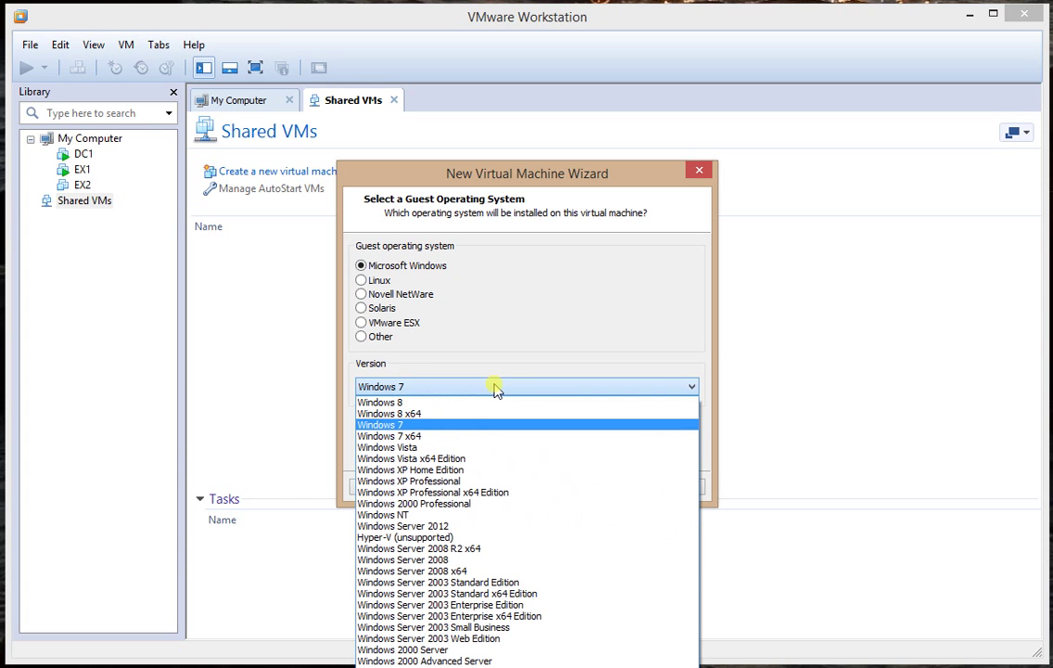
left_click(445, 526)
left_click(594, 488)
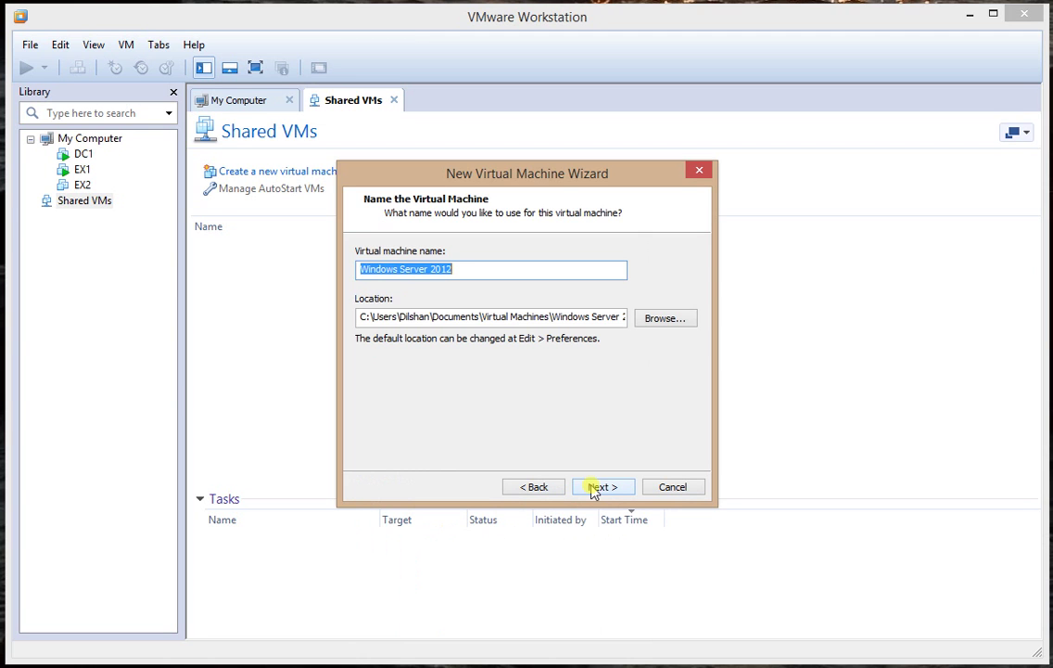
type("DC2")
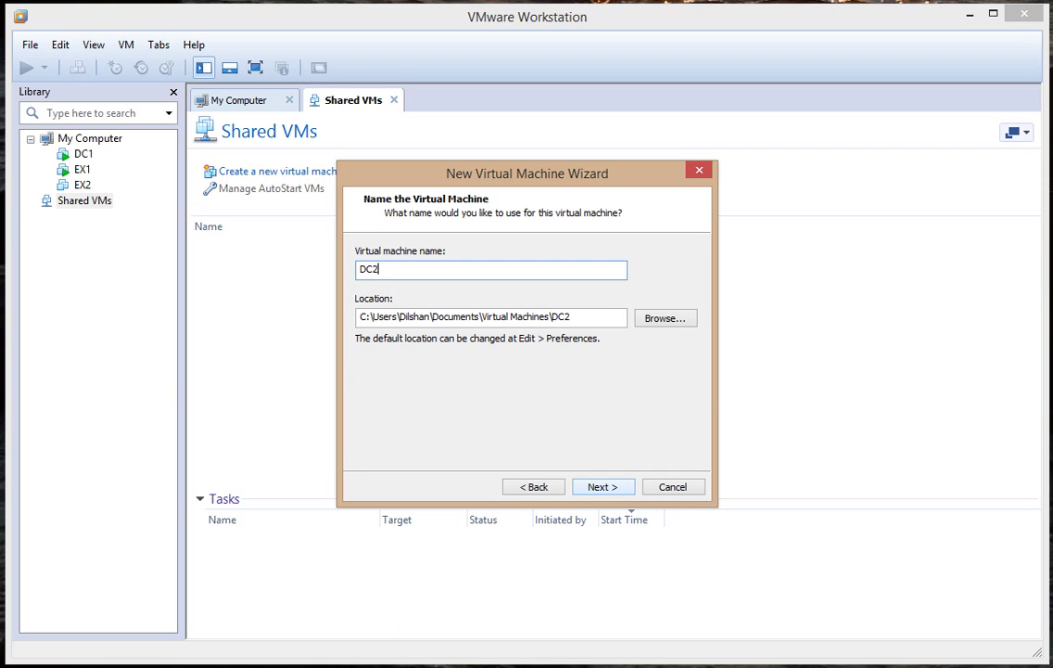
Keep the default DC2 storage location and continue.
left_click(591, 320)
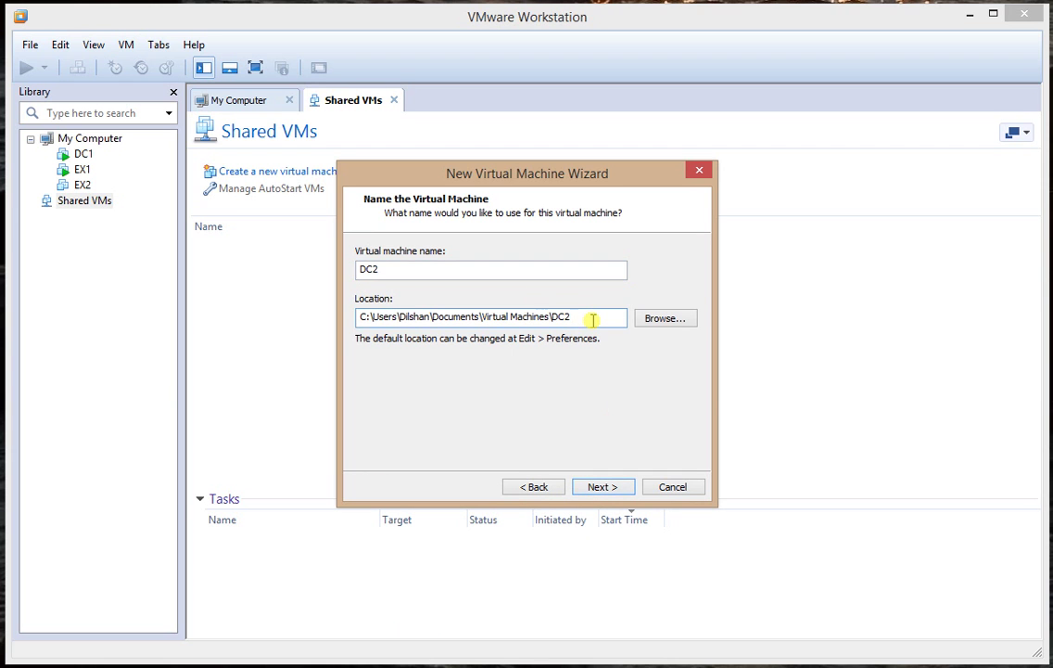
left_click(602, 487)
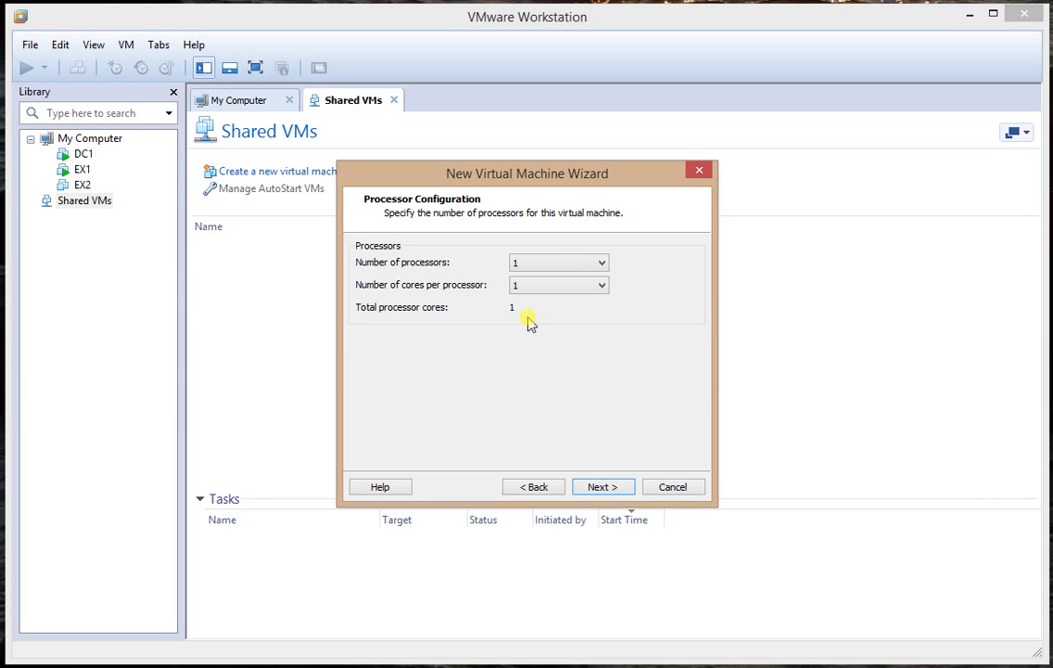
Configure 1 processor with 2 cores per processor.
left_click(540, 266)
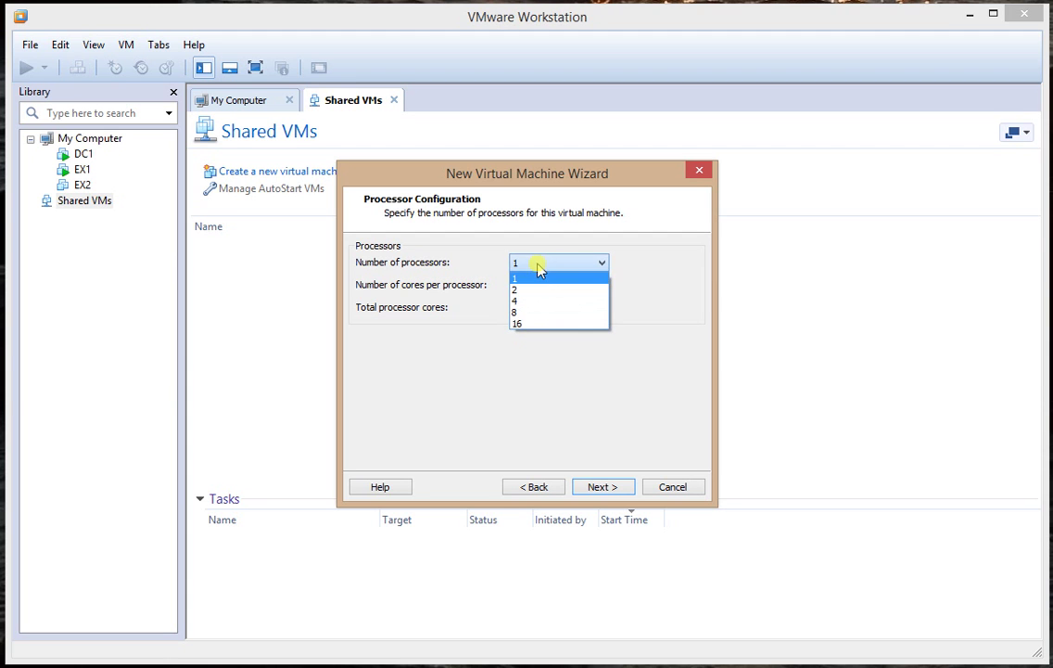
left_click(536, 269)
left_click(522, 289)
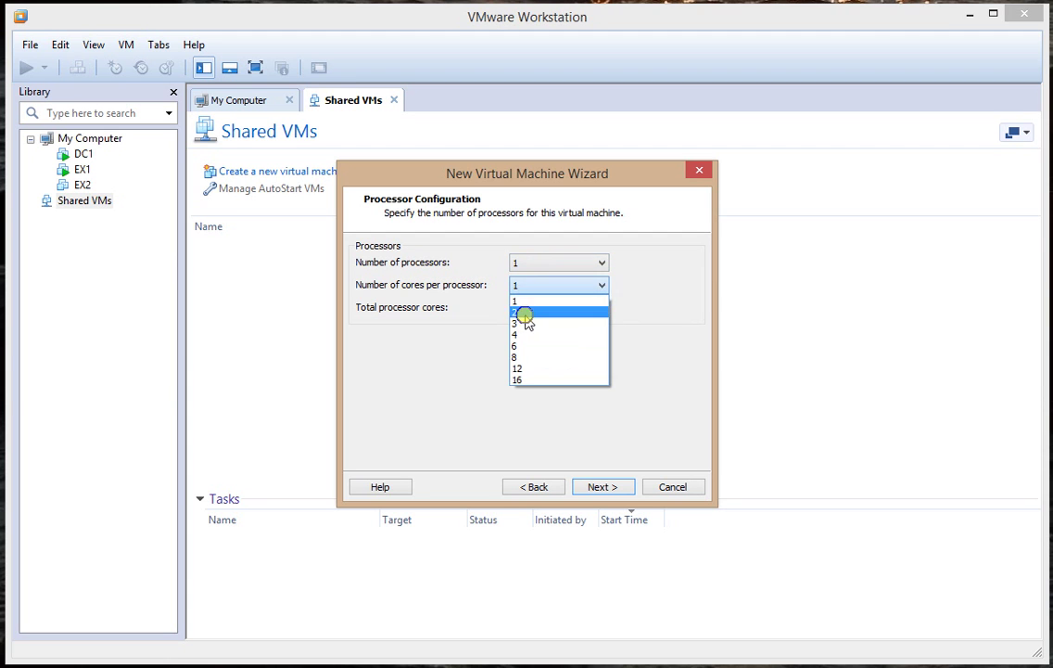
left_click(527, 312)
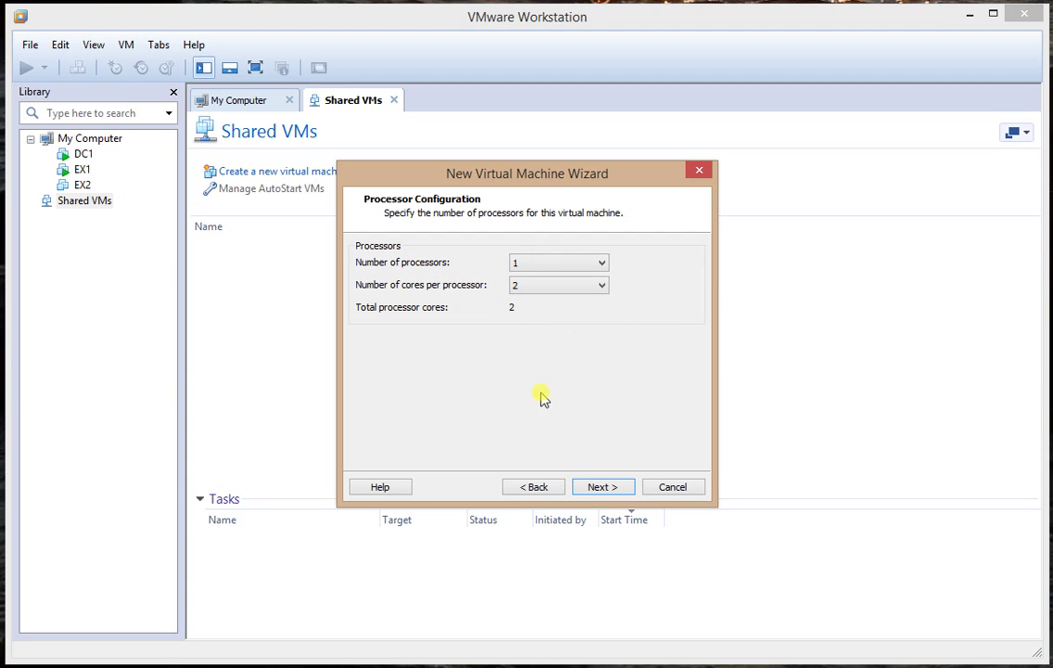
left_click(601, 489)
Raise the memory from 2048 MB to 4048 MB.
left_click(617, 279)
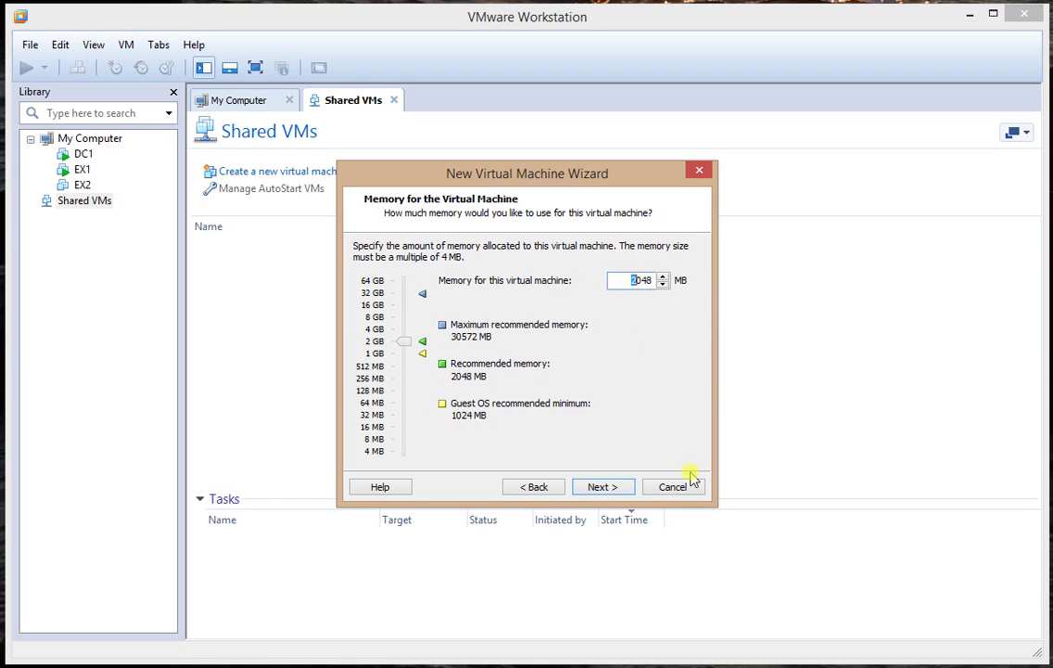
type("4")
key("Return")
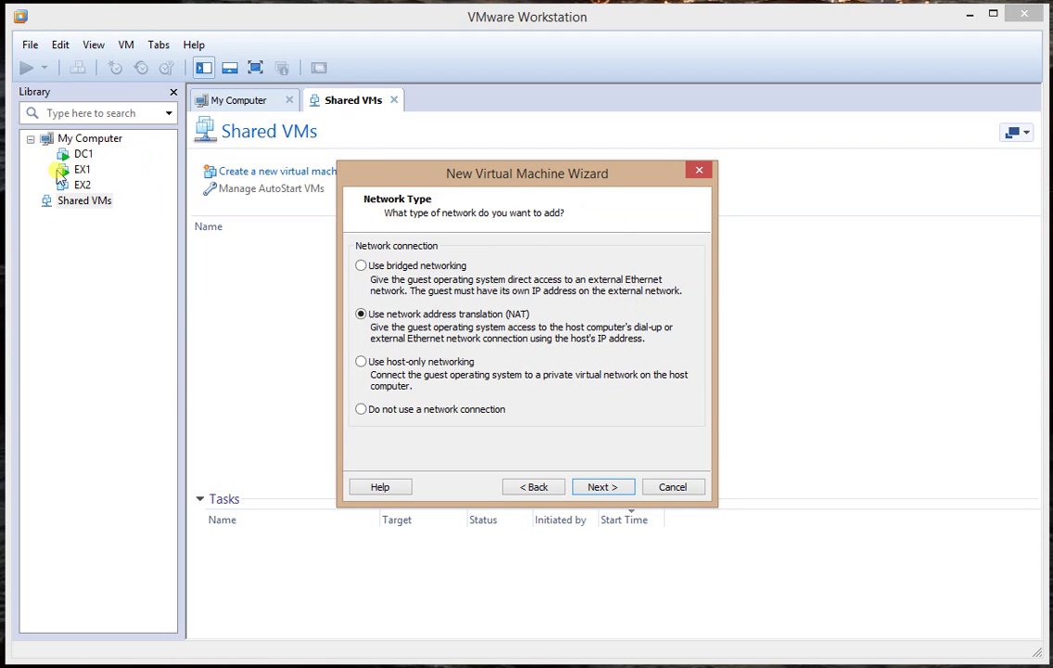
Use bridged networking for the network connection.
left_click(446, 267)
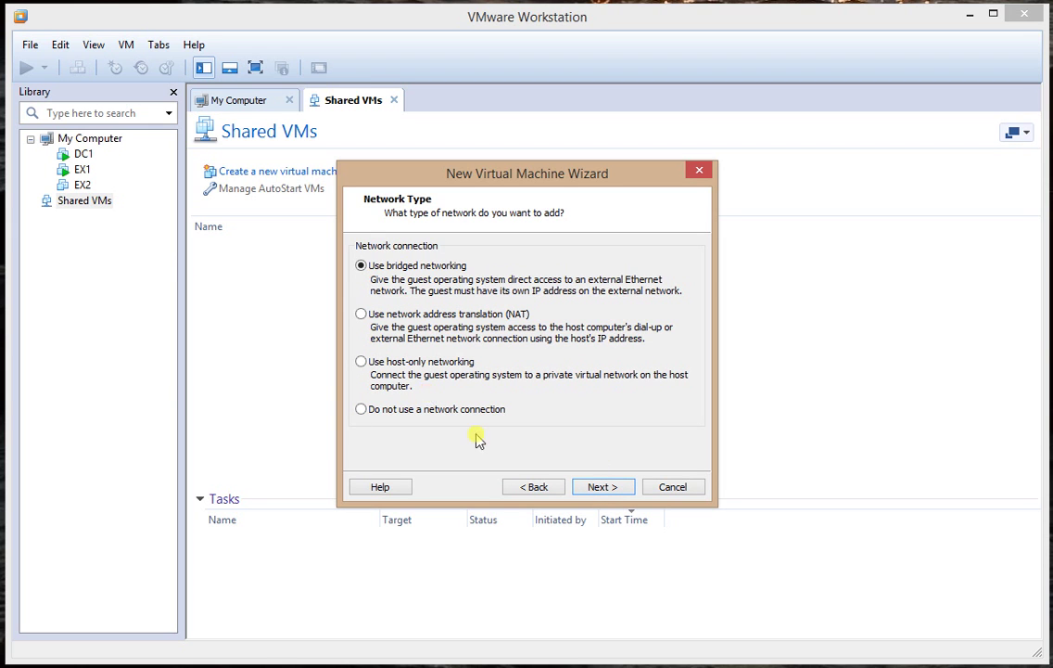
left_click(594, 492)
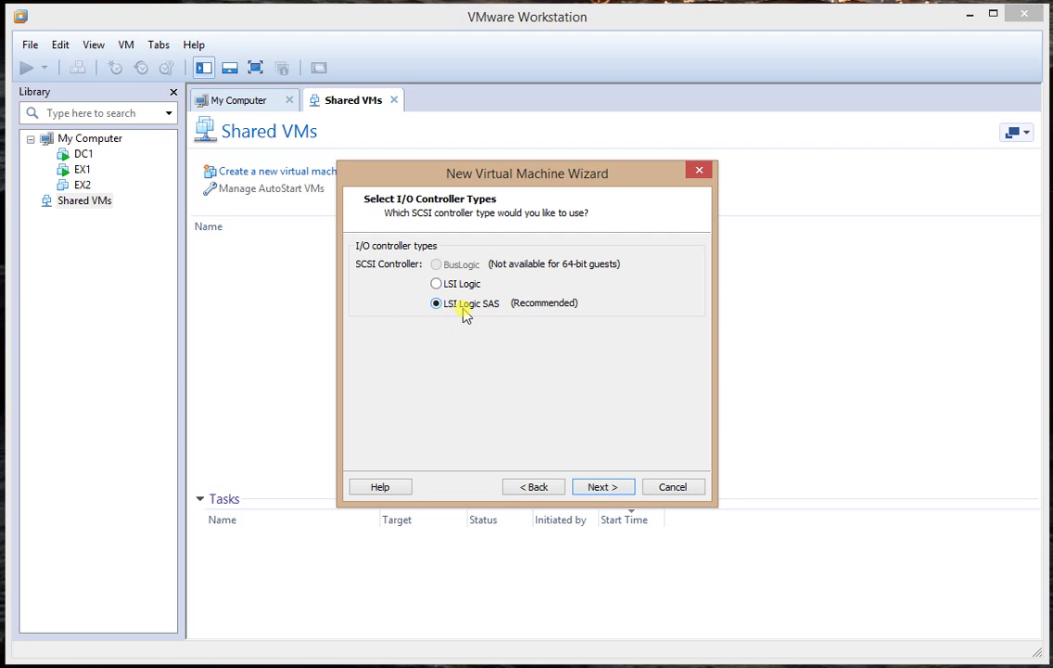
Accept the LSI Logic SAS controller, SCSI disk and new virtual disk, then power on DC2.
left_click(602, 487)
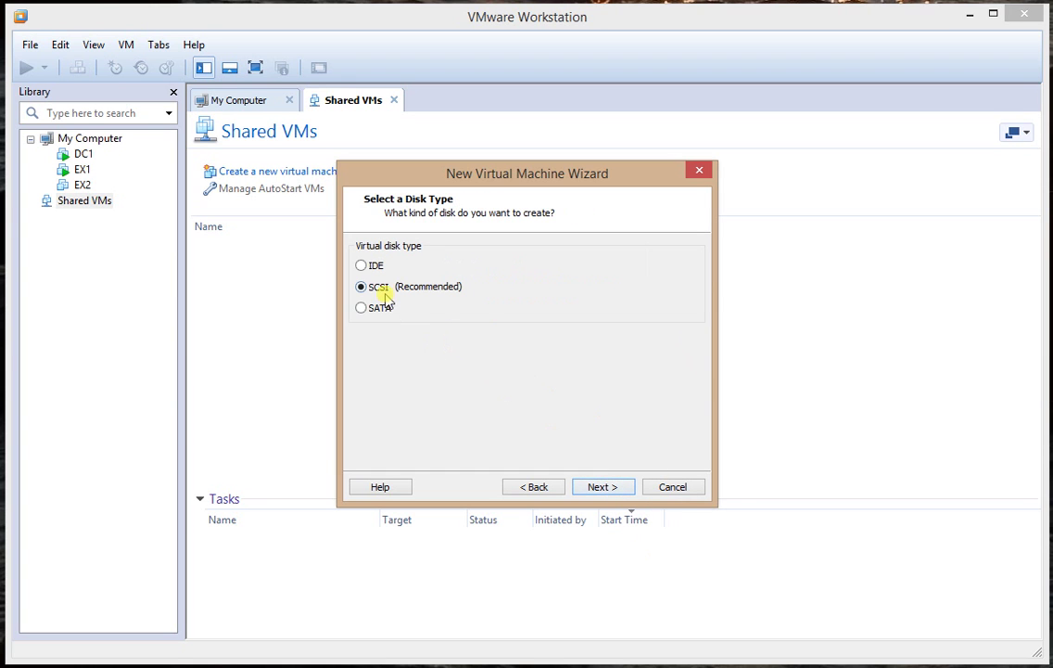
left_click(524, 485)
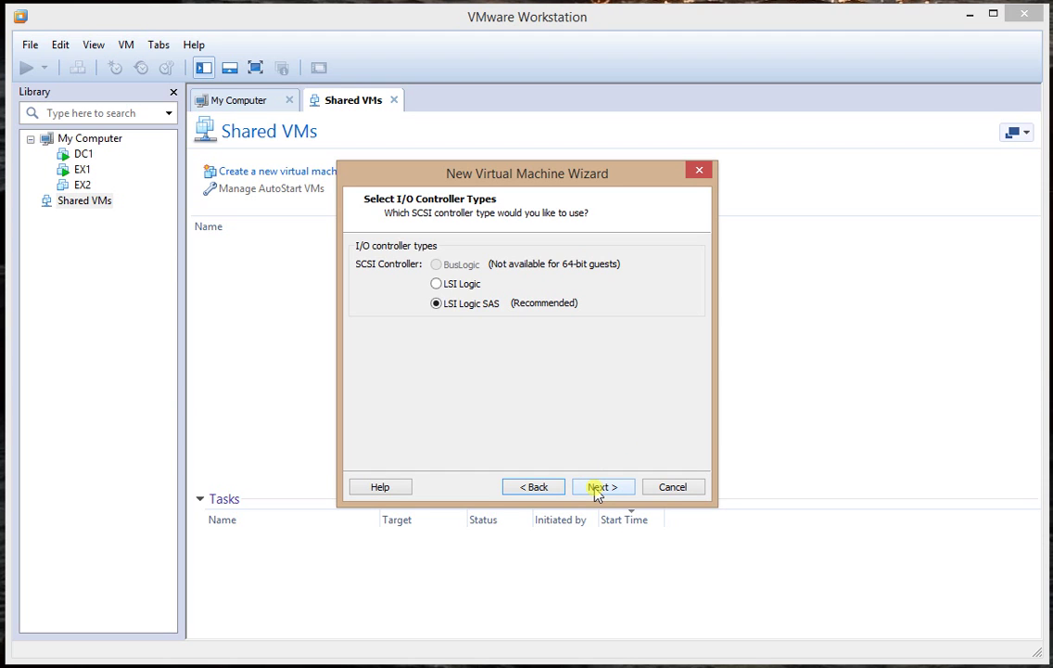
left_click(598, 489)
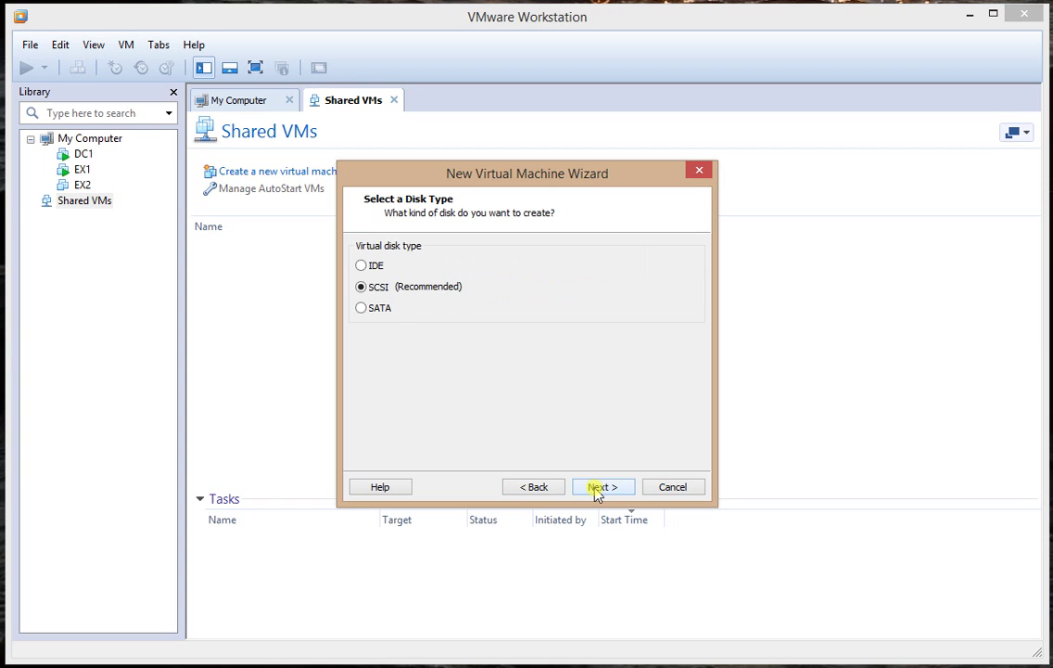
left_click(598, 488)
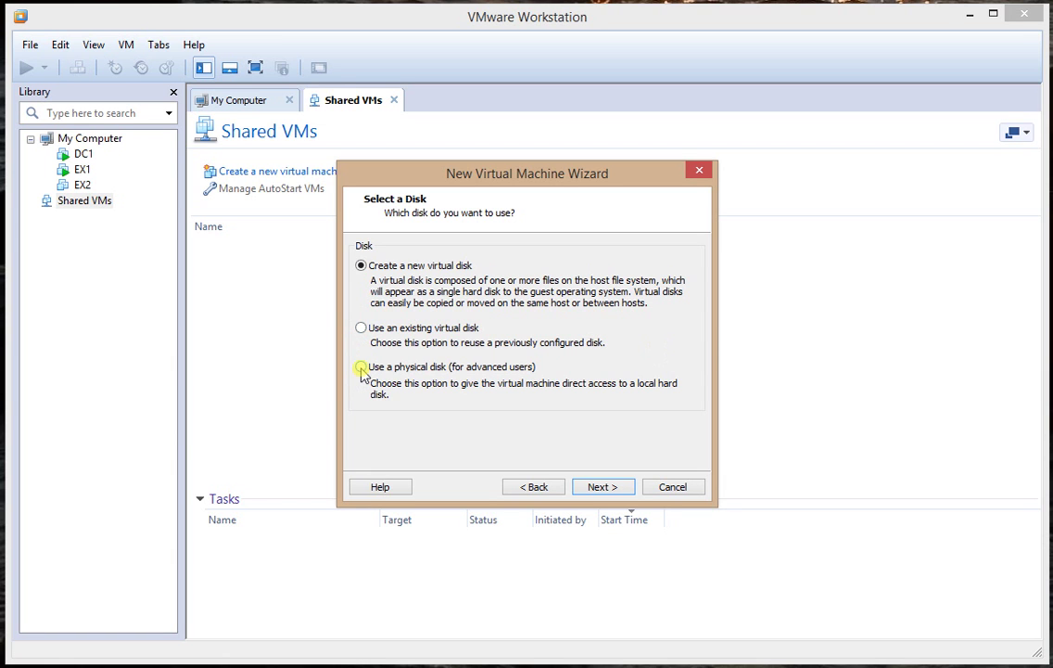
left_click(360, 368)
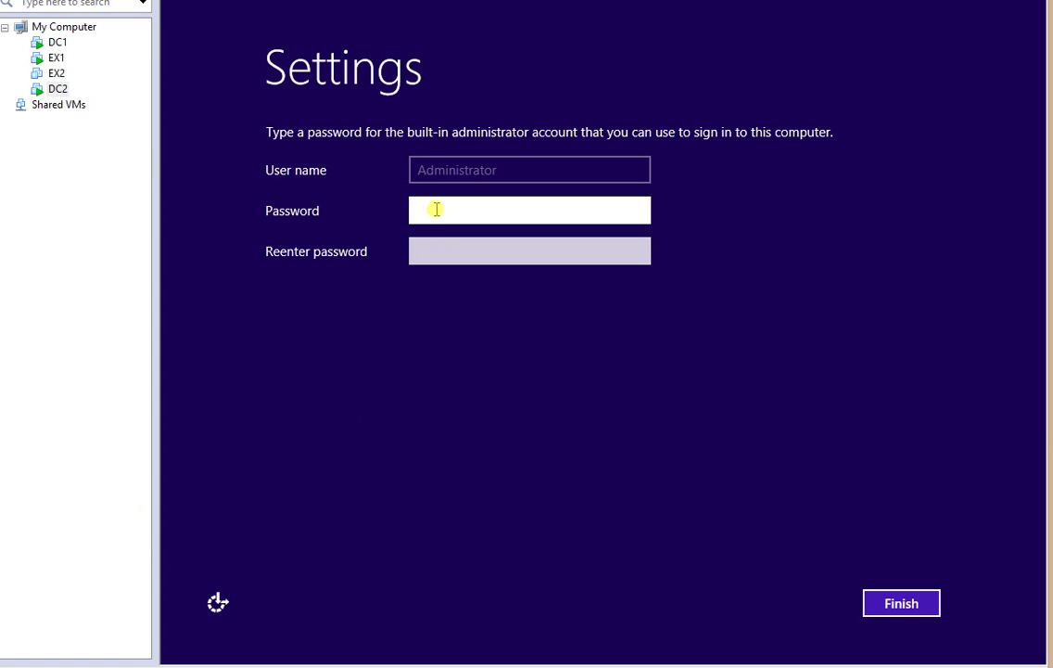
Enter and confirm the built-in Administrator password to finish Windows setup.
type("Pa$$w0rd123")
key("Tab")
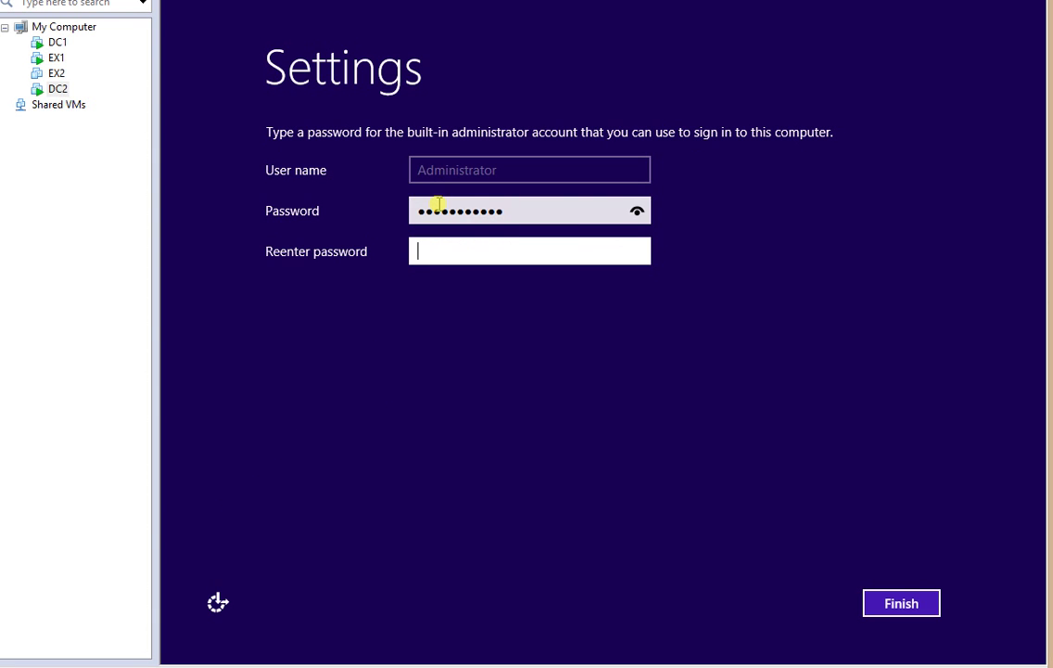
type("Pa$$w0rd123")
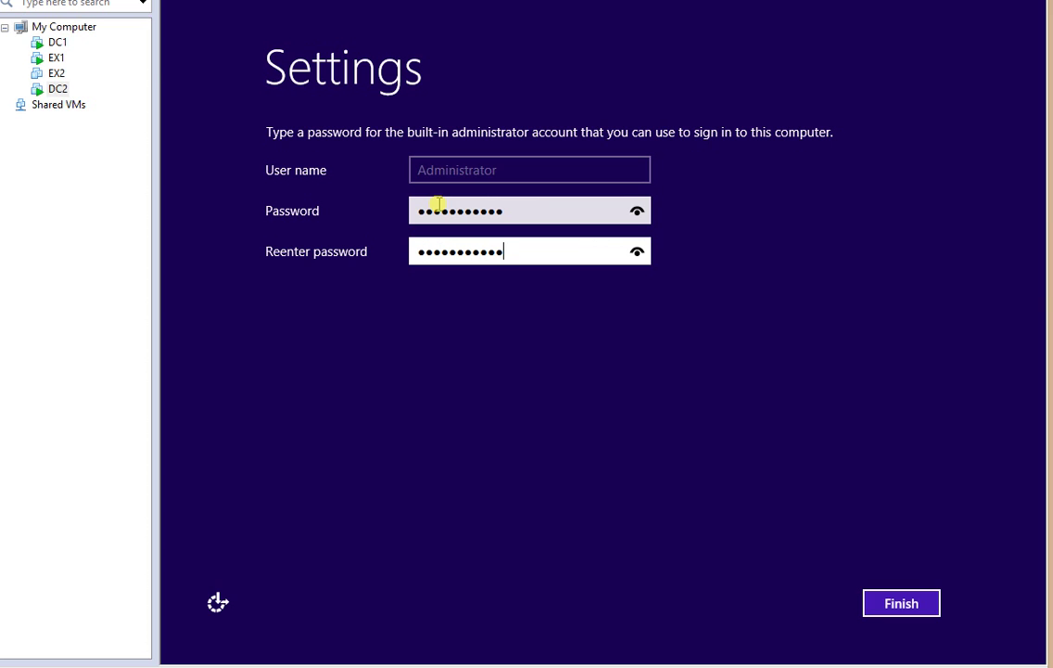
key("Return")
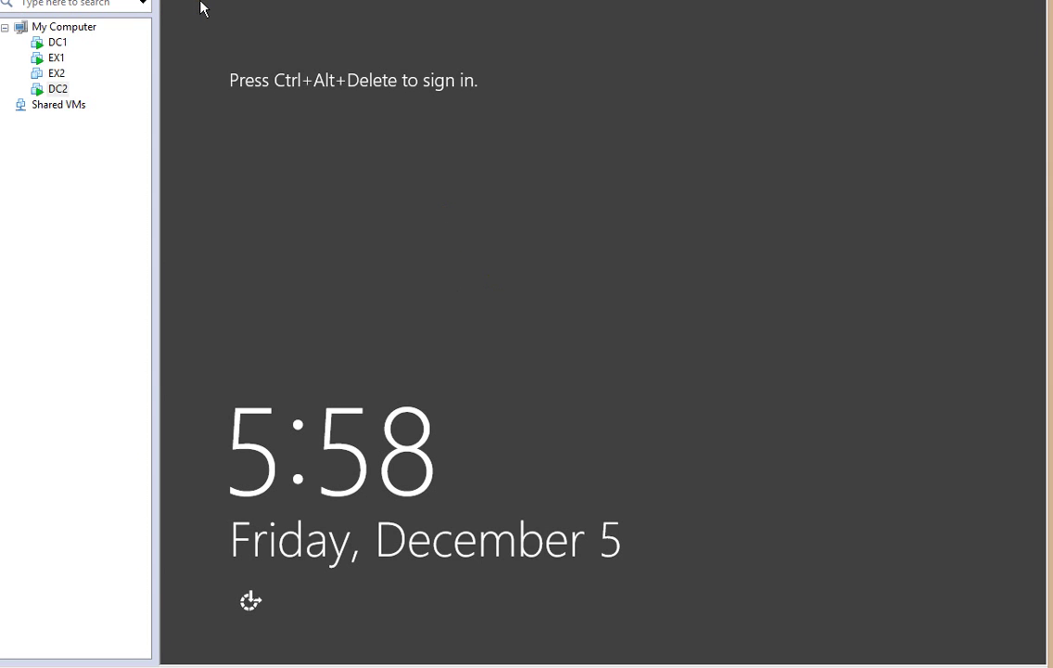
Sign in to DC2 as Administrator with the account password and allow network discovery.
key("ctrl+alt+Insert")
type("Pa$$w0rd")
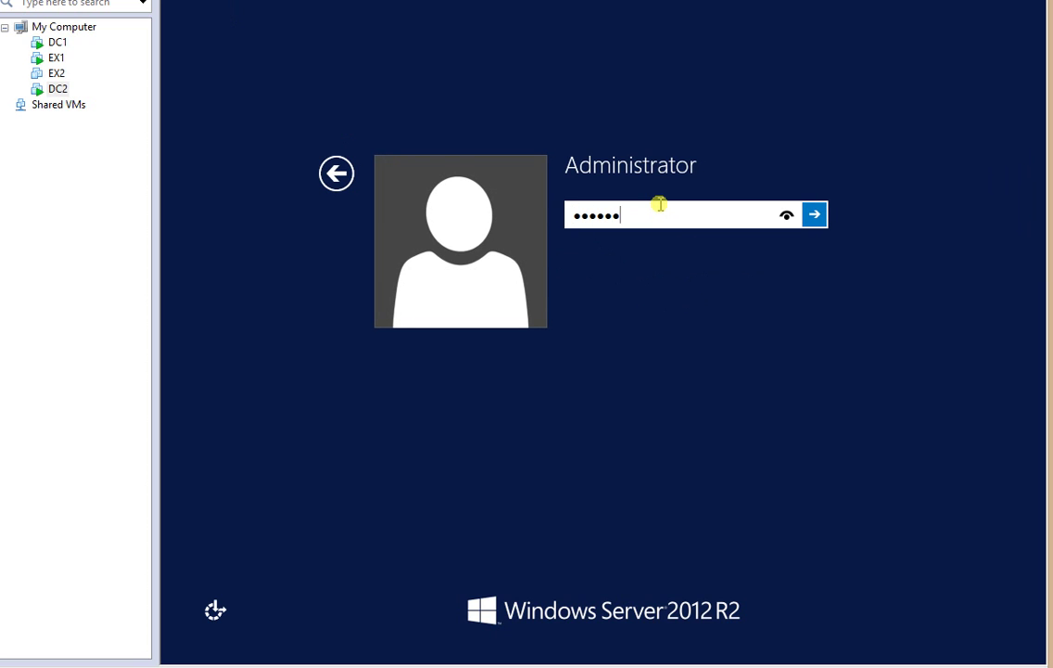
type("123")
key("Return")
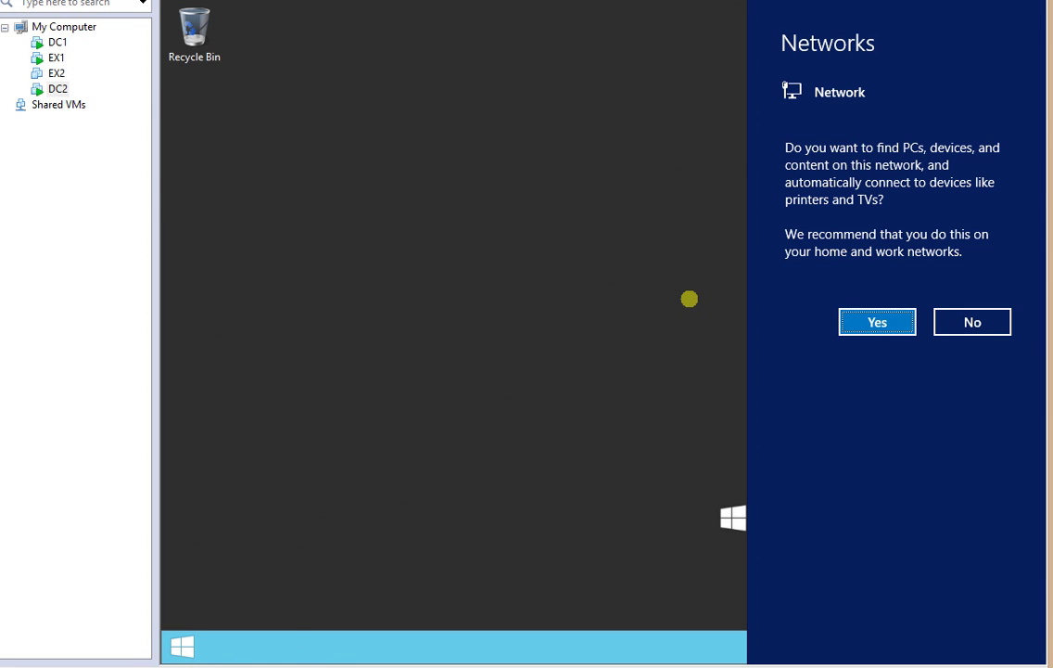
left_click(857, 327)
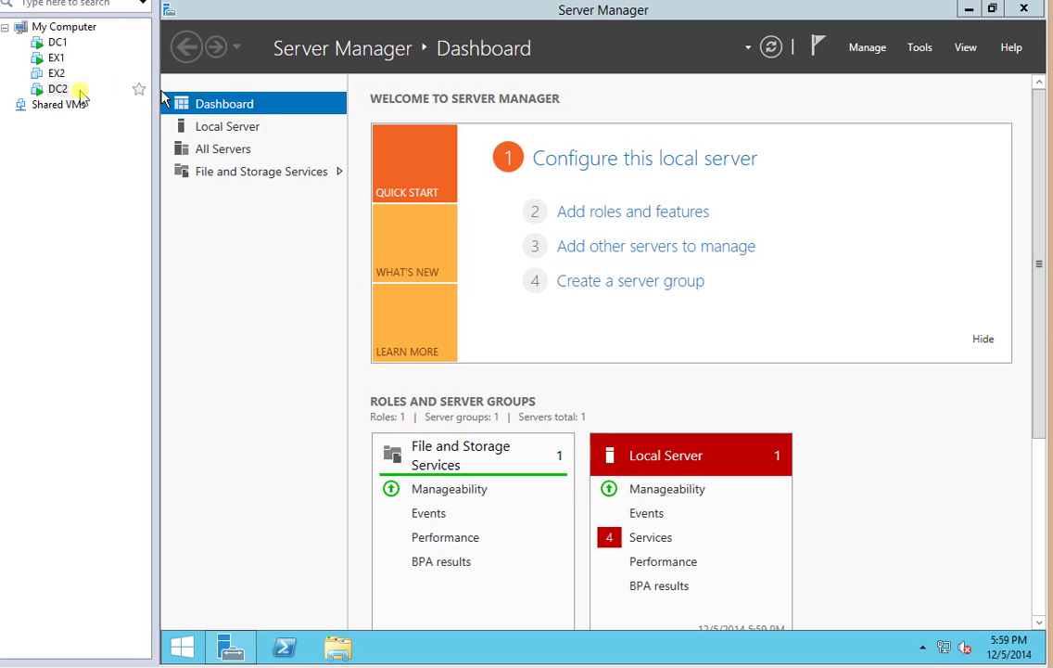
Install VMware Tools on DC2 from the library, then close Server Manager and view This PC.
left_click(57, 97)
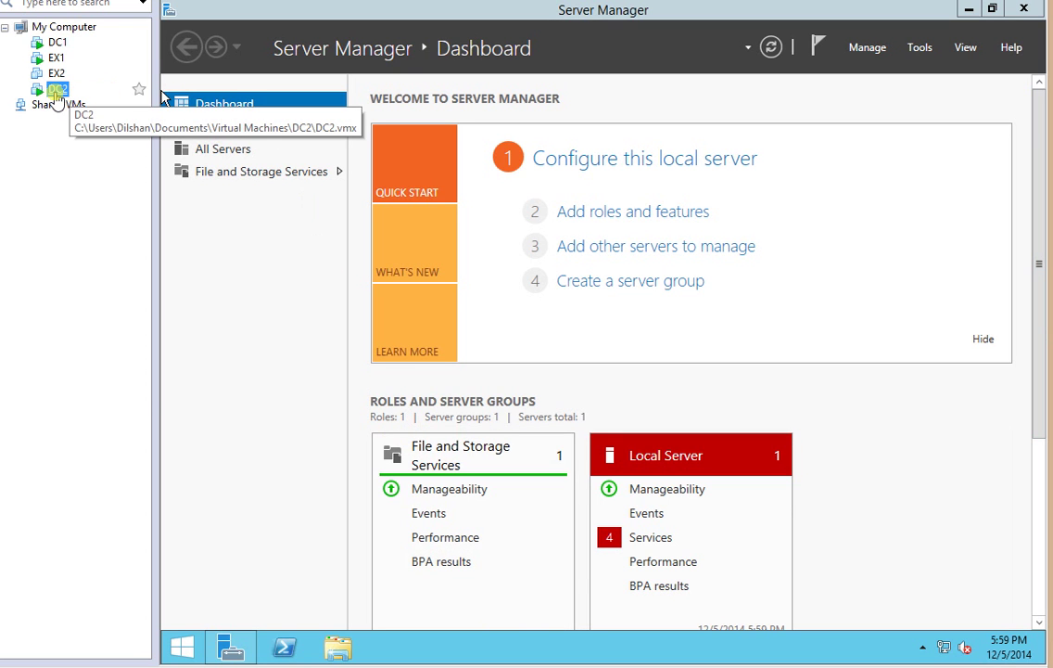
right_click(58, 92)
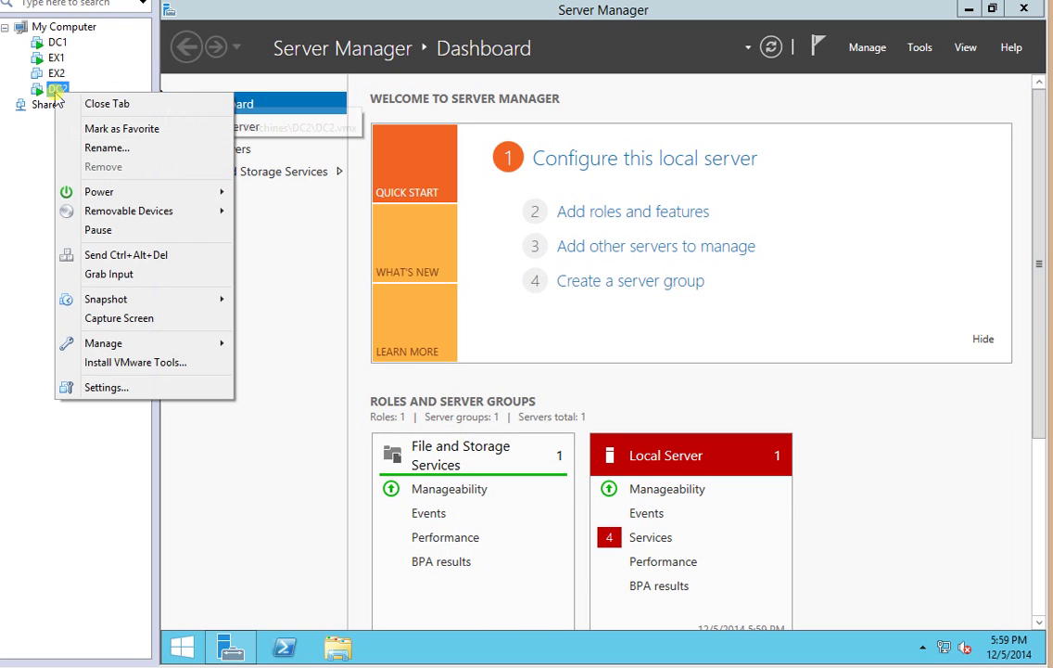
left_click(134, 361)
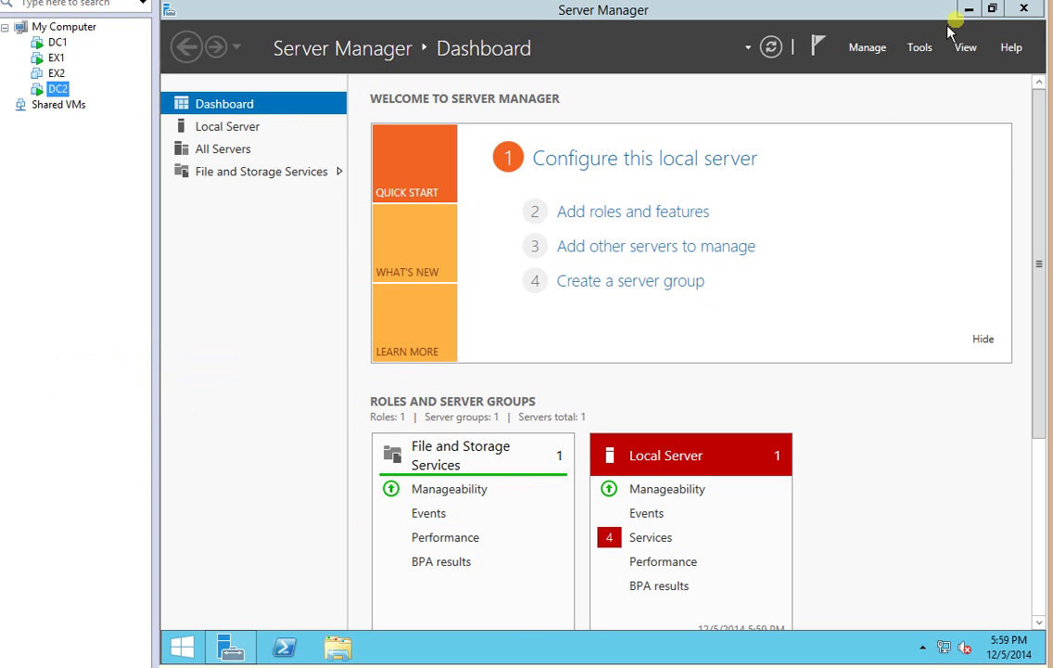
left_click(1027, 10)
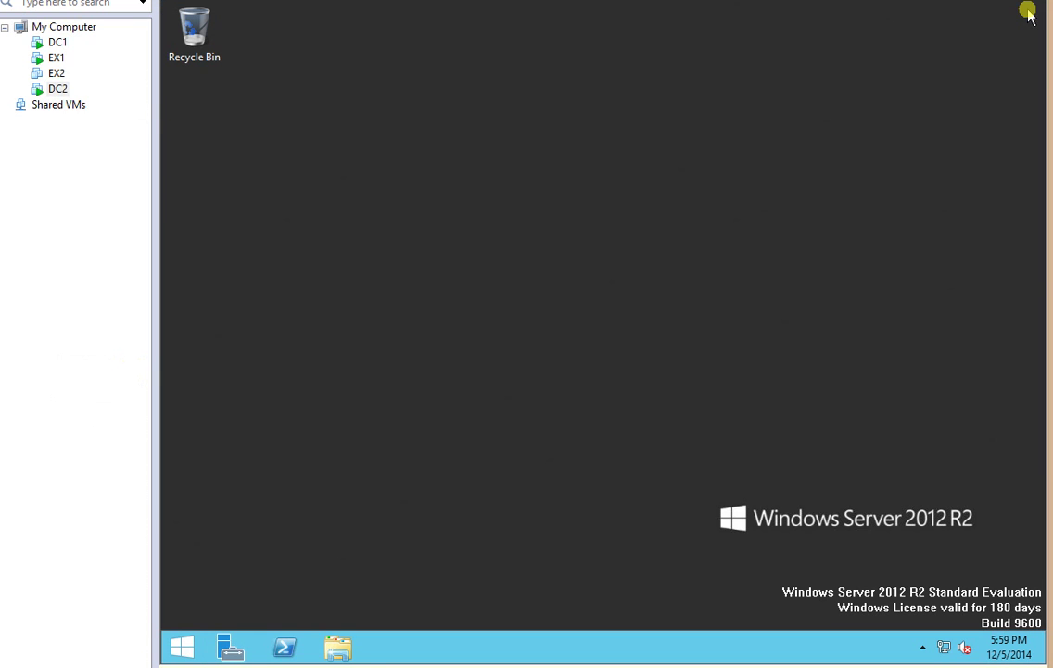
left_click(351, 646)
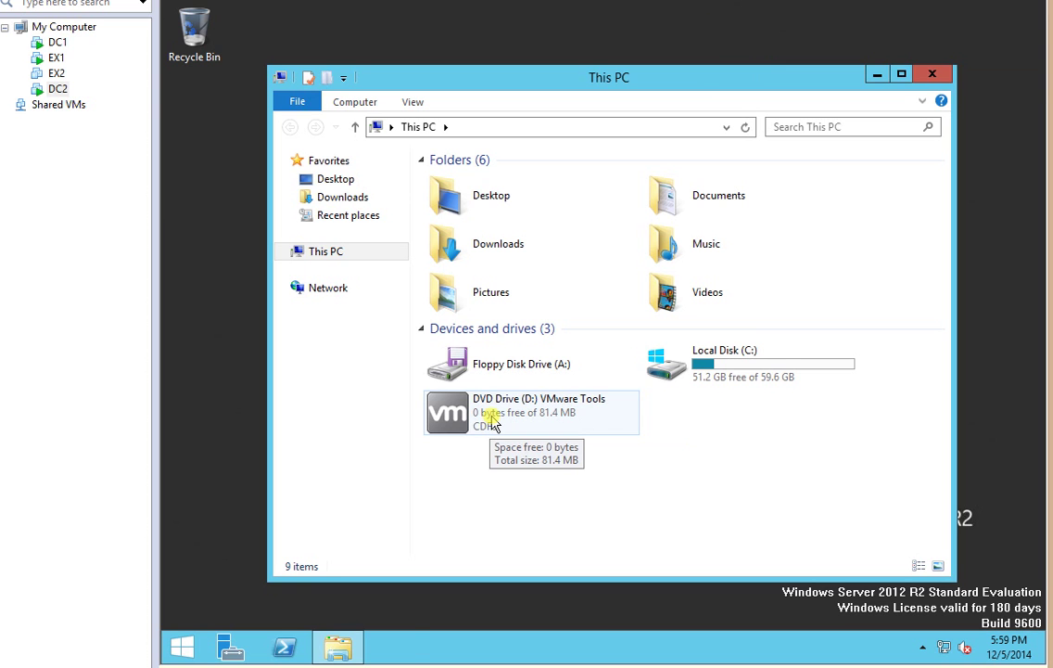
Run the VMware Tools installer from DVD Drive (D:) with default setup type through to Finish.
double_click(491, 422)
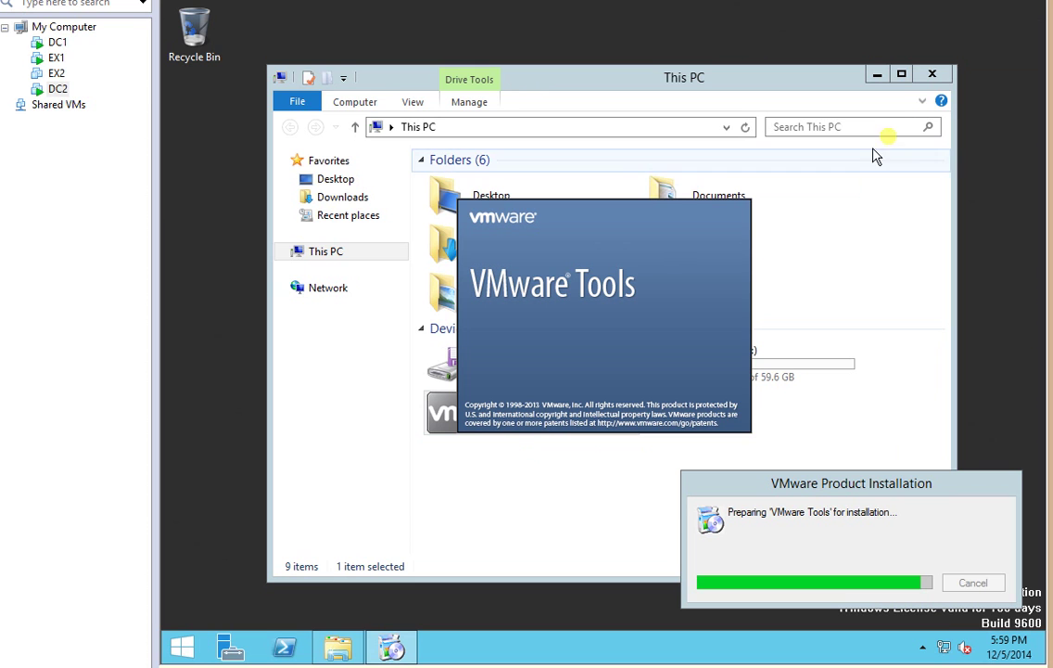
left_click(929, 78)
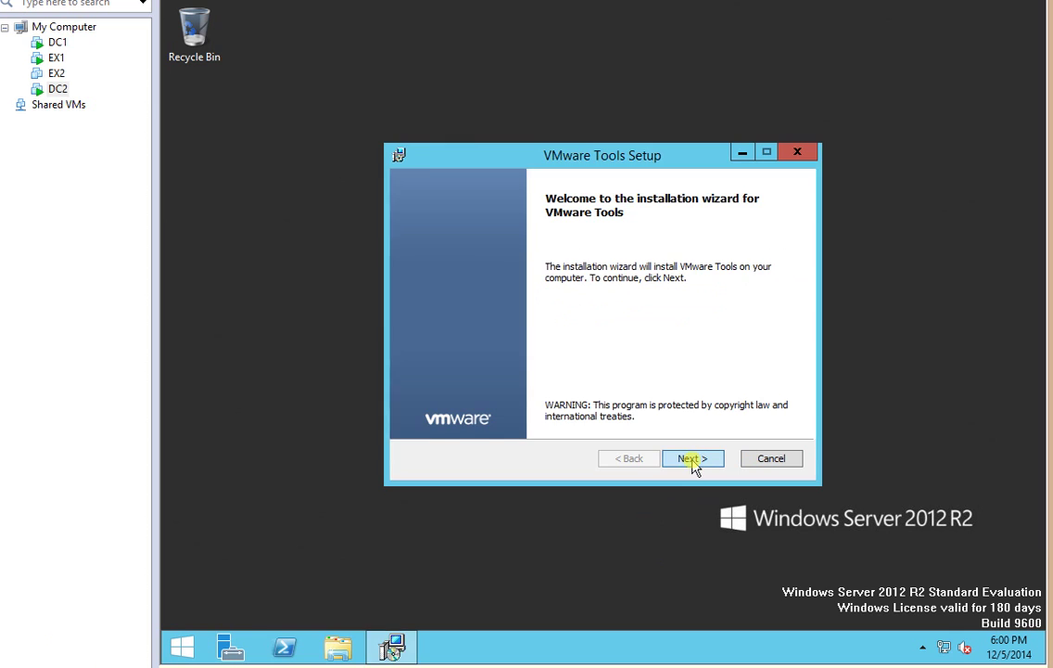
left_click(693, 463)
left_click(693, 458)
left_click(694, 458)
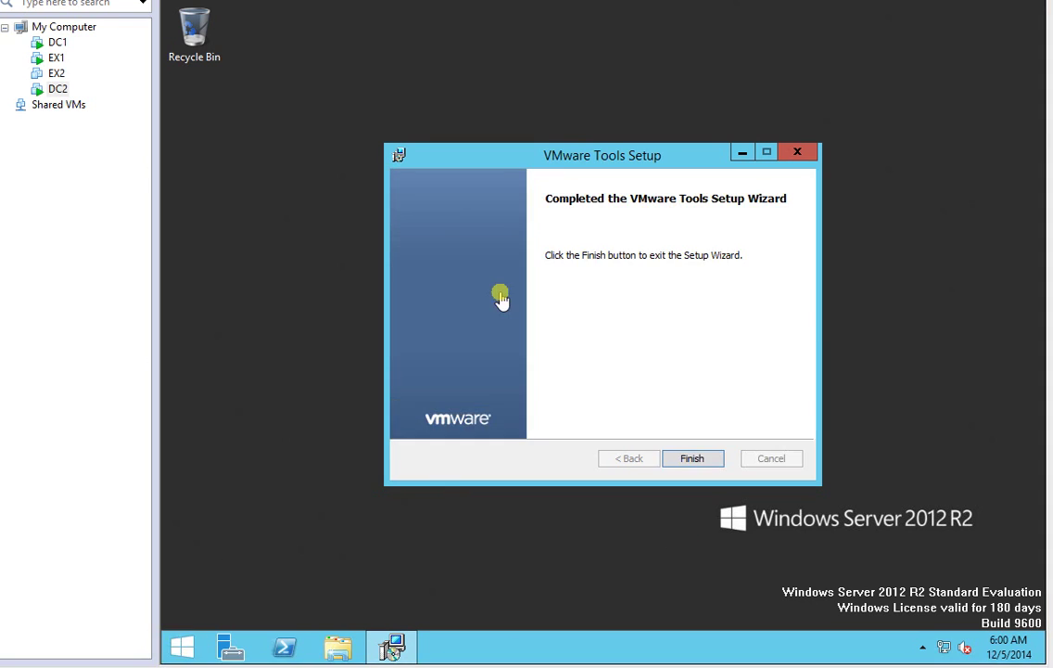
left_click(686, 460)
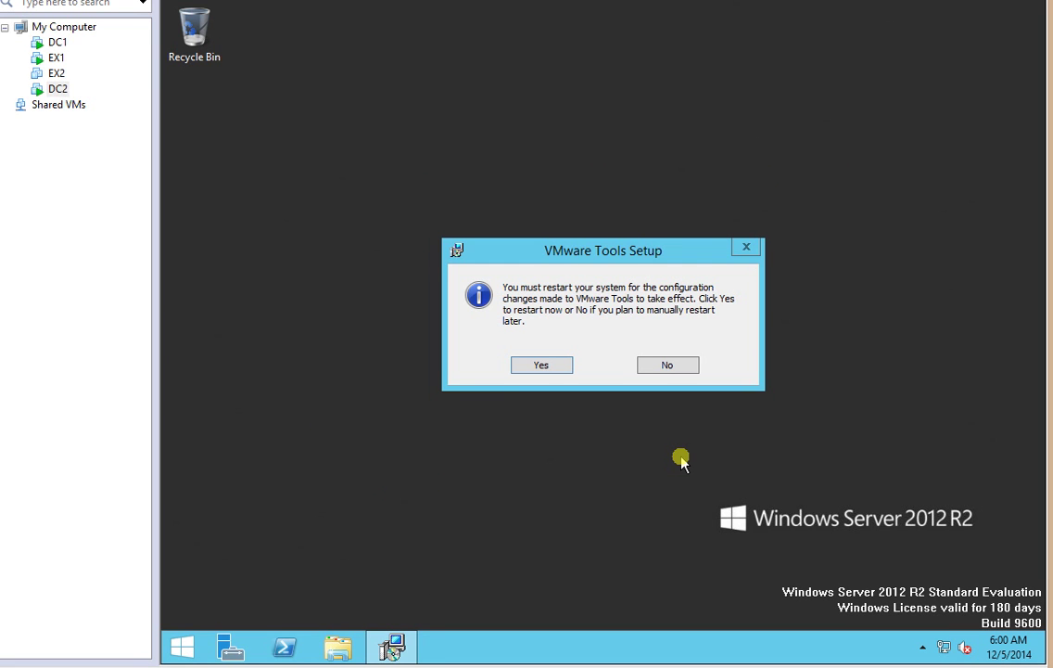
Accept the VMware Tools prompt to restart DC2 now.
left_click(540, 366)
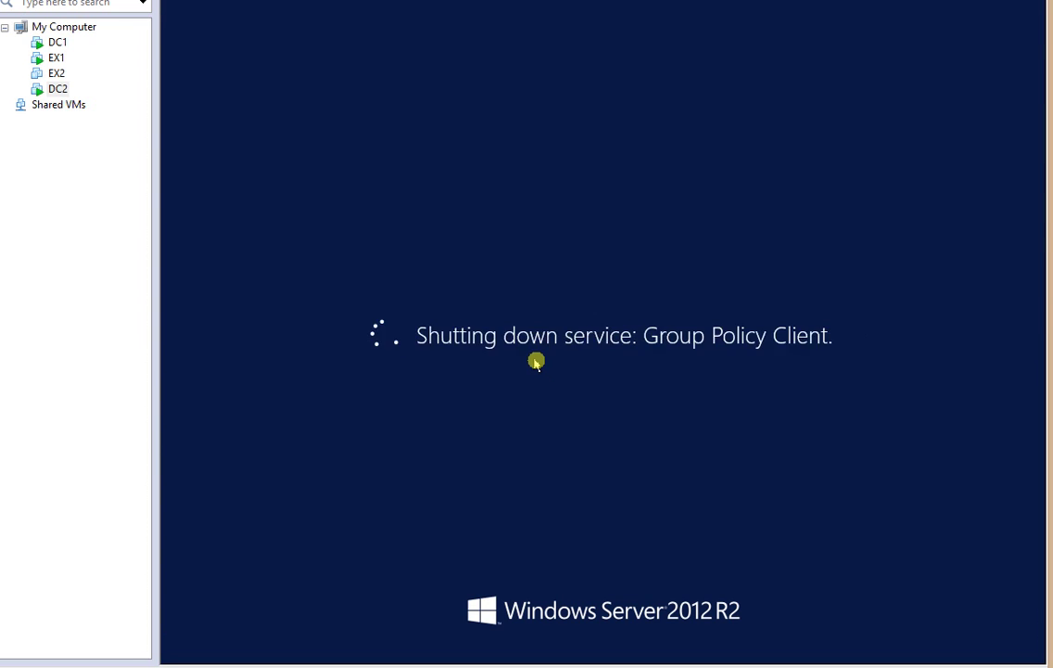